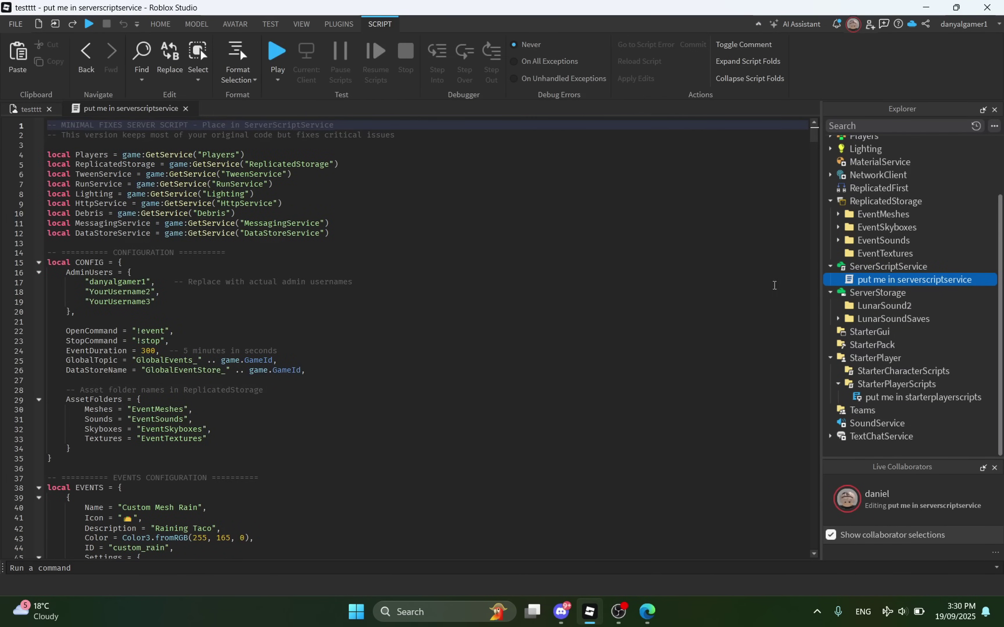
- Try replacing the first username in the server script's AdminUsers list with the placeholder text "ddwqdw"
{"action": "left_click_drag", "start_coordinate": [90, 282], "coordinate": [142, 282]}
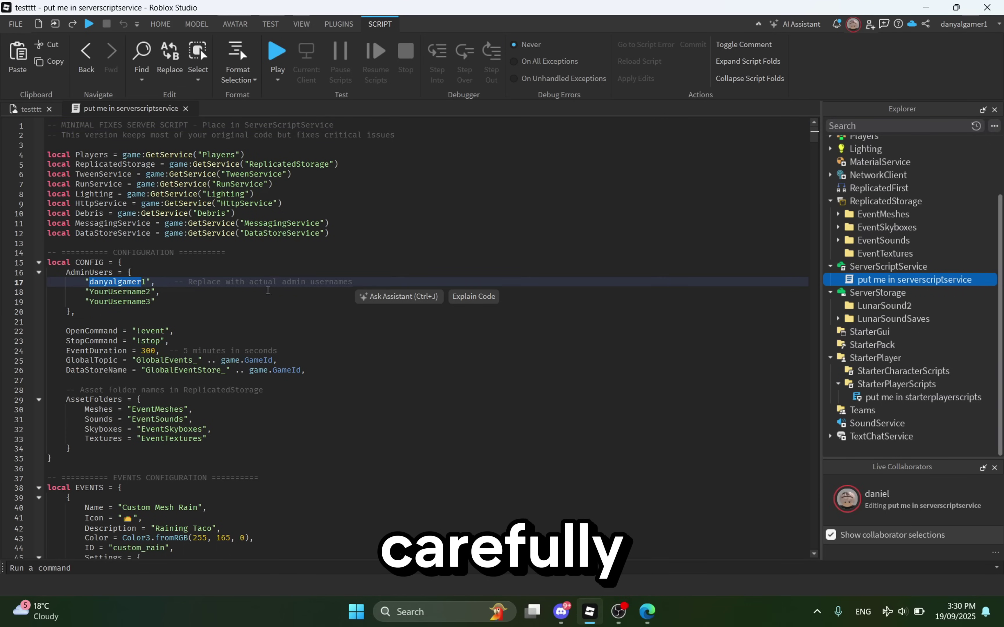
{"action": "left_click", "coordinate": [138, 282]}
{"action": "double_click", "coordinate": [139, 281]}
{"action": "type", "text": "ddwqdw"}
{"action": "key", "text": "ctrl+z"}
{"action": "left_click", "coordinate": [262, 319]}
- Examine the OpenCommand, StopCommand, EventDuration and data store settings in the CONFIG table
{"action": "scroll", "coordinate": [135, 288], "scroll_direction": "down", "scroll_amount": 1}
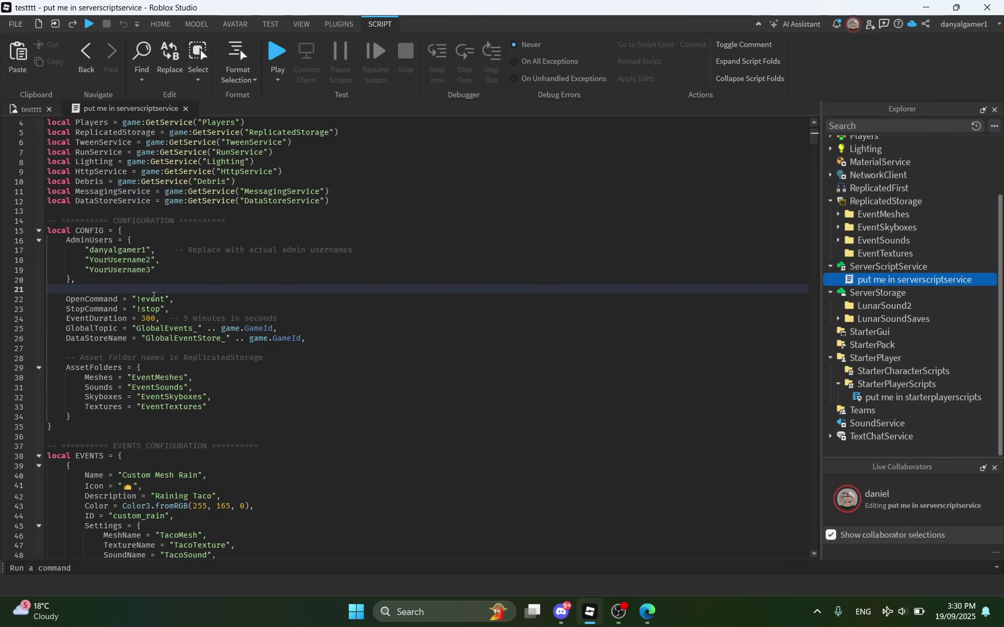
{"action": "left_click_drag", "start_coordinate": [66, 299], "coordinate": [185, 299]}
{"action": "left_click_drag", "start_coordinate": [66, 311], "coordinate": [158, 311]}
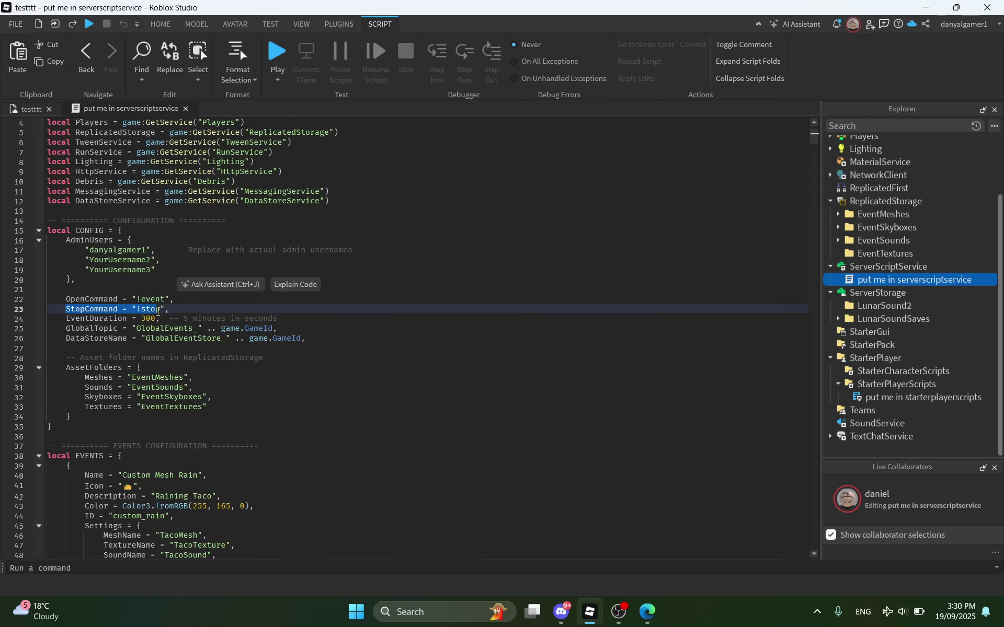
{"action": "double_click", "coordinate": [144, 312]}
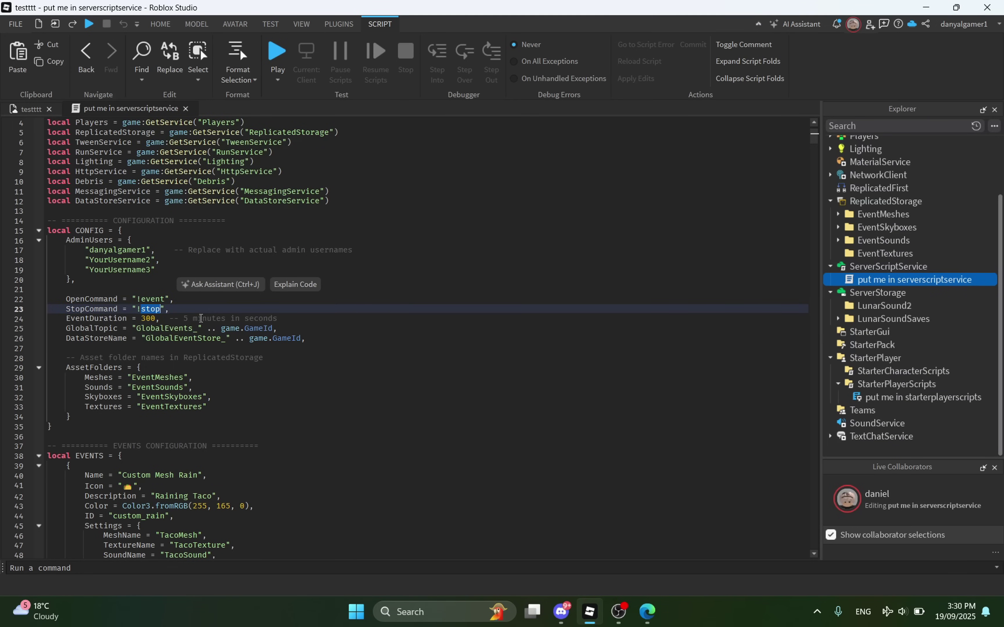
{"action": "left_click", "coordinate": [366, 342]}
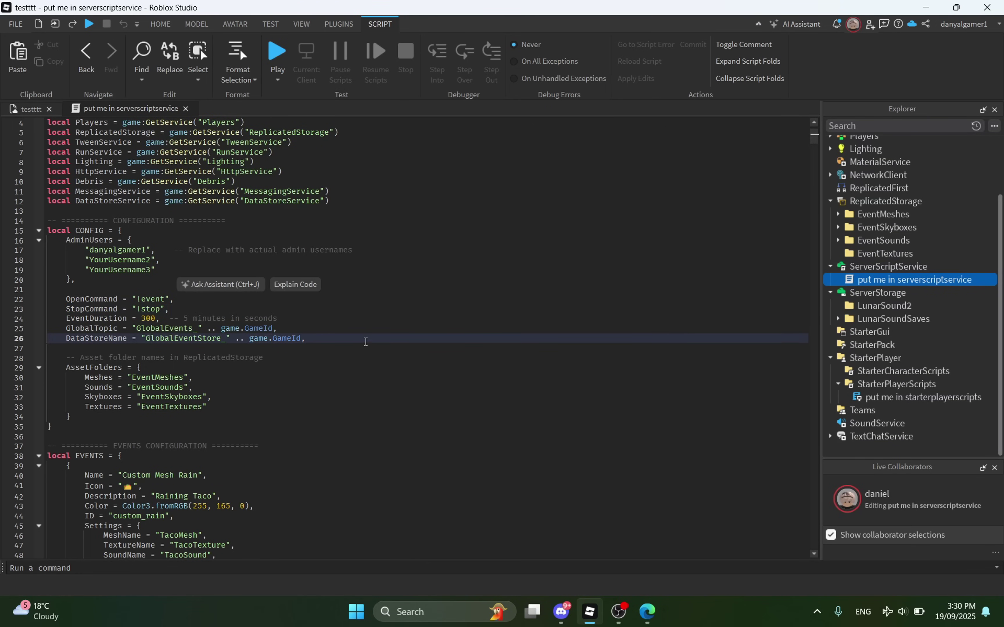
{"action": "scroll", "coordinate": [267, 320], "scroll_direction": "down", "scroll_amount": 1}
{"action": "left_click", "coordinate": [267, 321]}
{"action": "left_click", "coordinate": [271, 350]}
- Change the Name of the first event in the EVENTS table to "taco Rain"
{"action": "scroll", "coordinate": [218, 327], "scroll_direction": "down", "scroll_amount": 1}
{"action": "scroll", "coordinate": [218, 328], "scroll_direction": "down", "scroll_amount": 6}
{"action": "left_click_drag", "start_coordinate": [84, 241], "coordinate": [139, 251]}
{"action": "left_click", "coordinate": [139, 240]}
{"action": "double_click", "coordinate": [138, 241]}
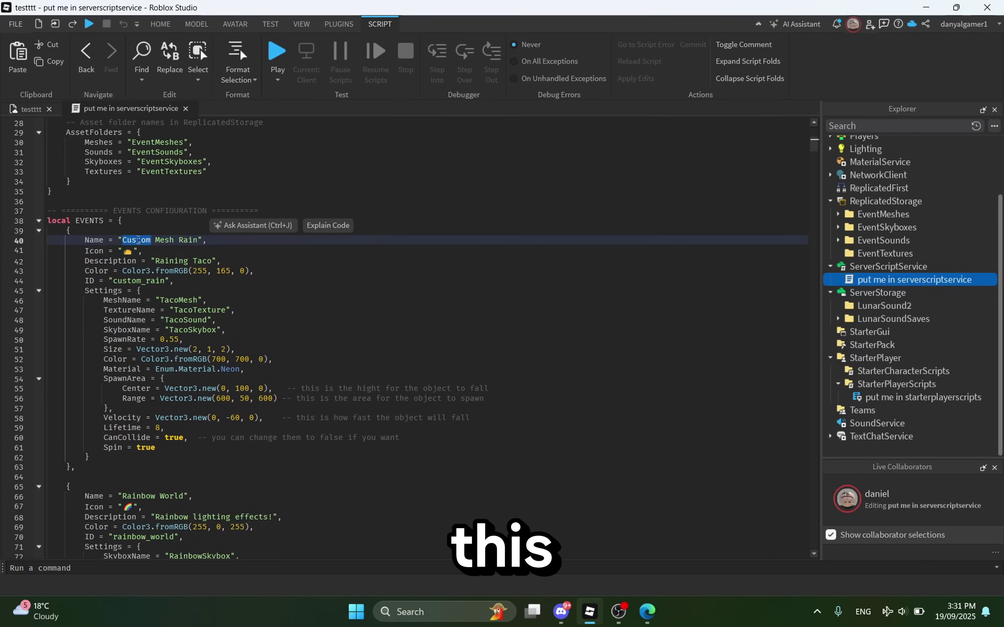
{"action": "type", "text": "taco"}
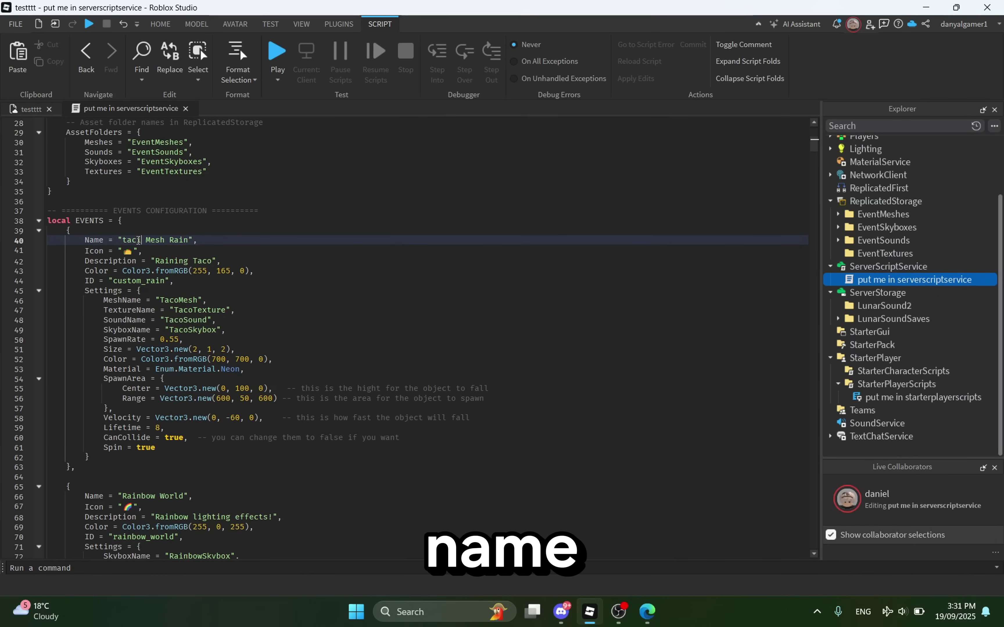
{"action": "double_click", "coordinate": [155, 240]}
{"action": "key", "text": "BackSpace"}
{"action": "key", "text": "BackSpace"}
{"action": "key", "text": "BackSpace"}
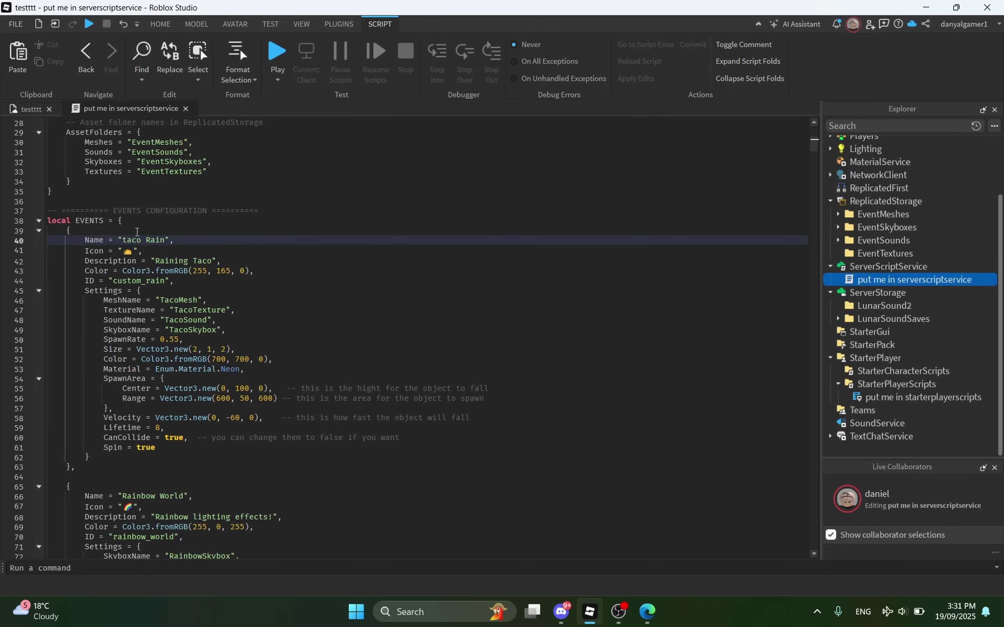
- Examine the taco Rain event's settings, including its spawn area center and range, velocity, lifetime, collision and spin options
{"action": "double_click", "coordinate": [132, 240]}
{"action": "scroll", "coordinate": [274, 321], "scroll_direction": "down", "scroll_amount": 1}
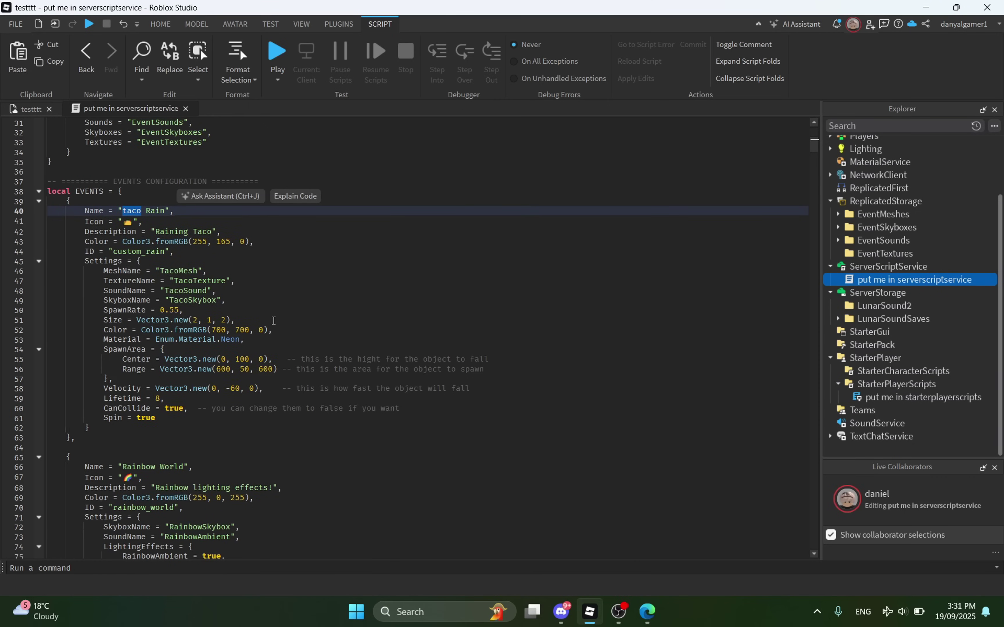
{"action": "left_click", "coordinate": [286, 282]}
{"action": "scroll", "coordinate": [234, 307], "scroll_direction": "down", "scroll_amount": 1}
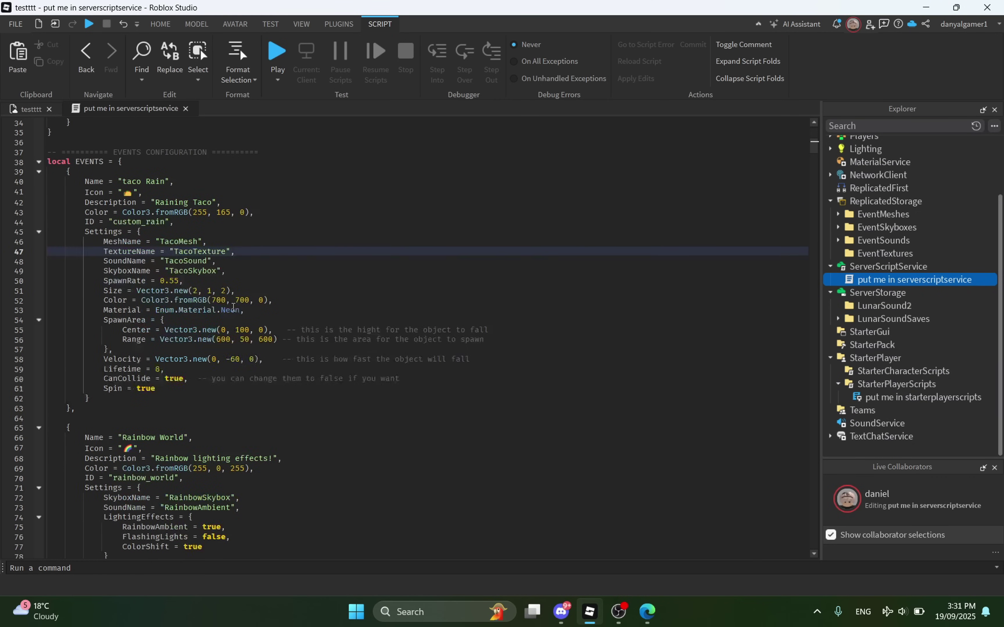
{"action": "scroll", "coordinate": [234, 307], "scroll_direction": "down", "scroll_amount": 1}
{"action": "left_click_drag", "start_coordinate": [104, 350], "coordinate": [367, 350]}
{"action": "left_click_drag", "start_coordinate": [104, 359], "coordinate": [161, 360]}
{"action": "left_click", "coordinate": [195, 396]}
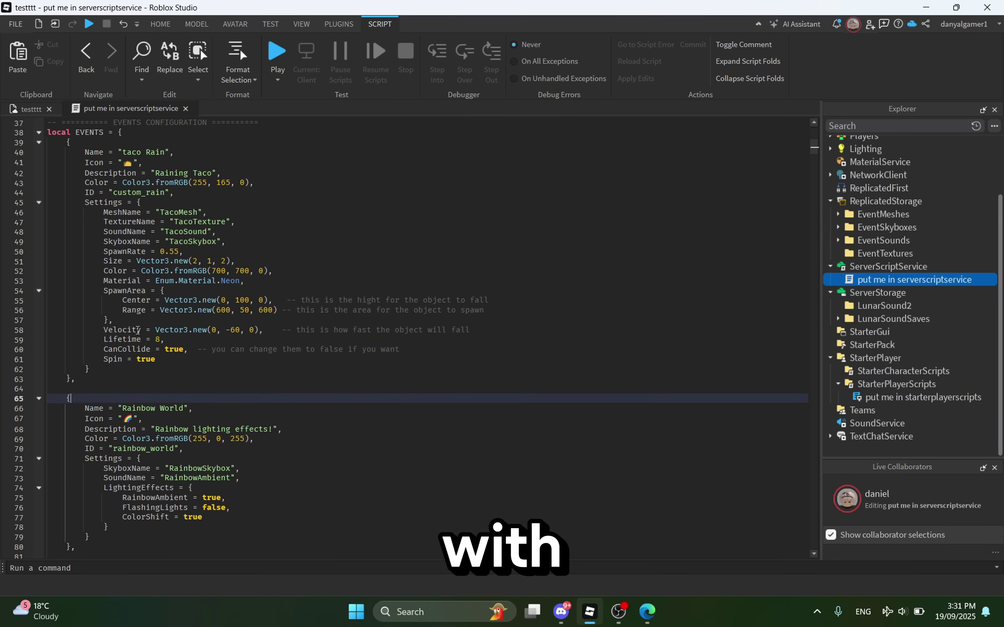
{"action": "left_click_drag", "start_coordinate": [104, 330], "coordinate": [470, 330]}
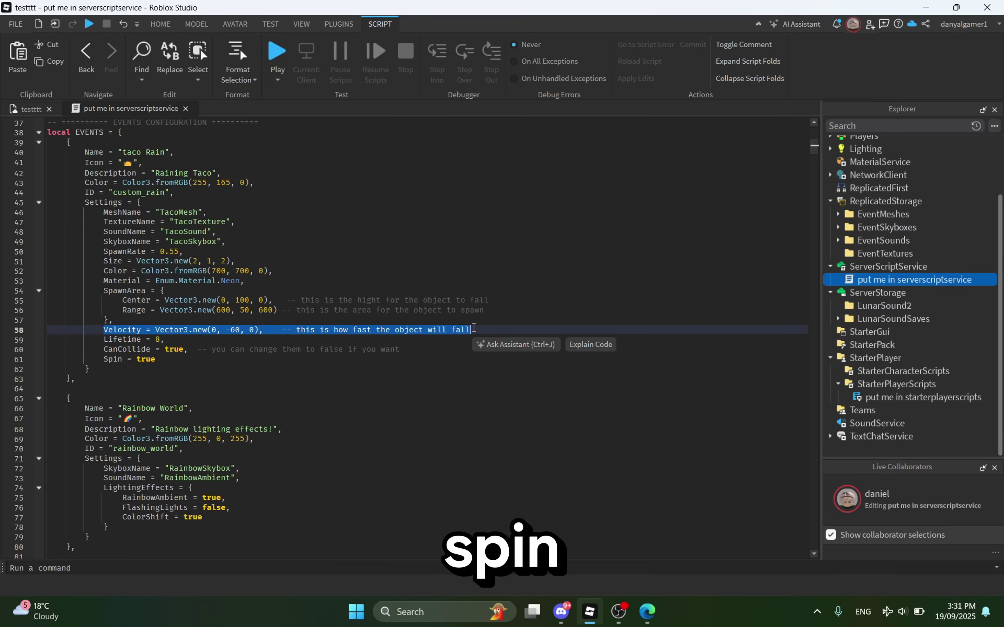
{"action": "left_click_drag", "start_coordinate": [122, 310], "coordinate": [486, 313]}
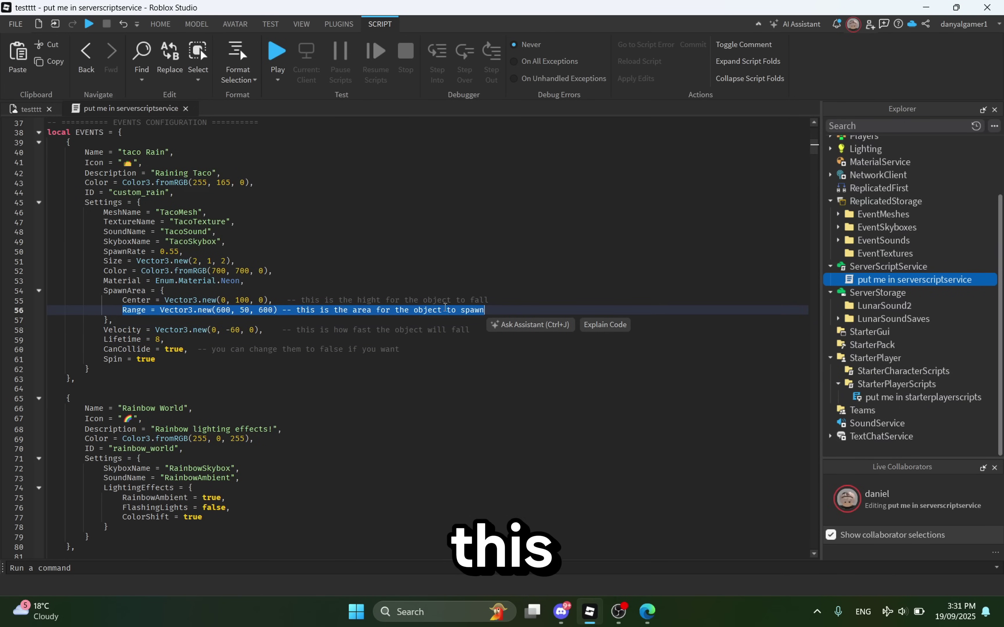
{"action": "left_click_drag", "start_coordinate": [124, 302], "coordinate": [461, 311]}
- Look through the remaining event definitions and the global state, messaging and remotes code of the server script
{"action": "scroll", "coordinate": [222, 349], "scroll_direction": "down", "scroll_amount": 10}
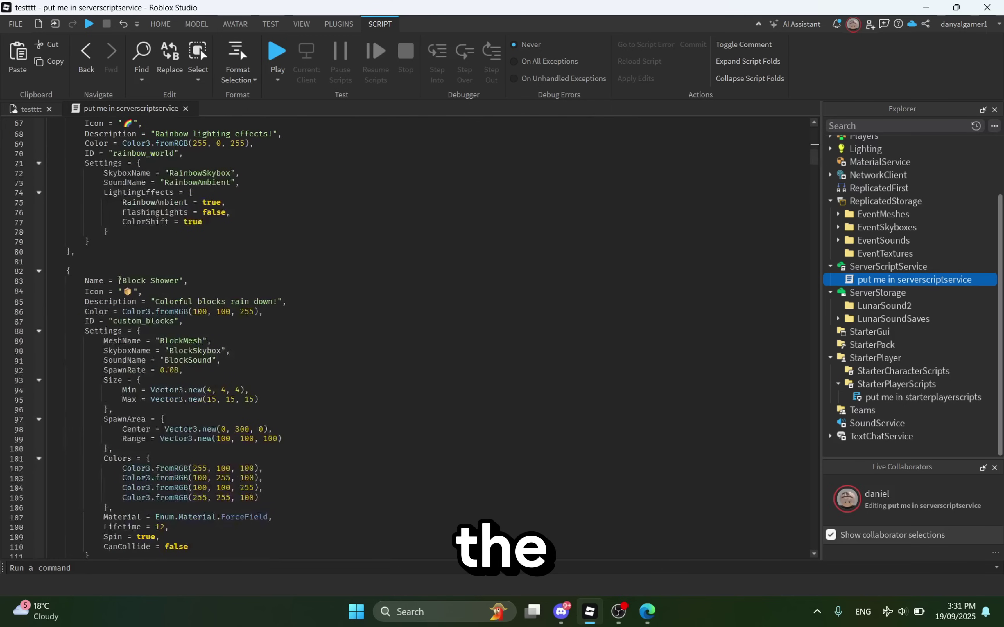
{"action": "scroll", "coordinate": [67, 281], "scroll_direction": "down", "scroll_amount": 20}
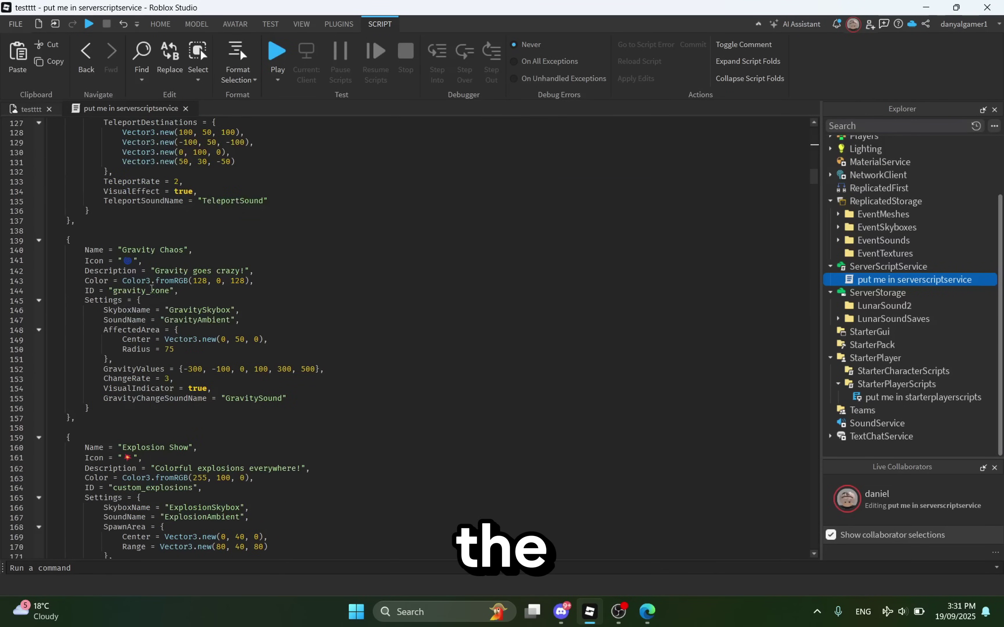
{"action": "scroll", "coordinate": [153, 256], "scroll_direction": "down", "scroll_amount": 9}
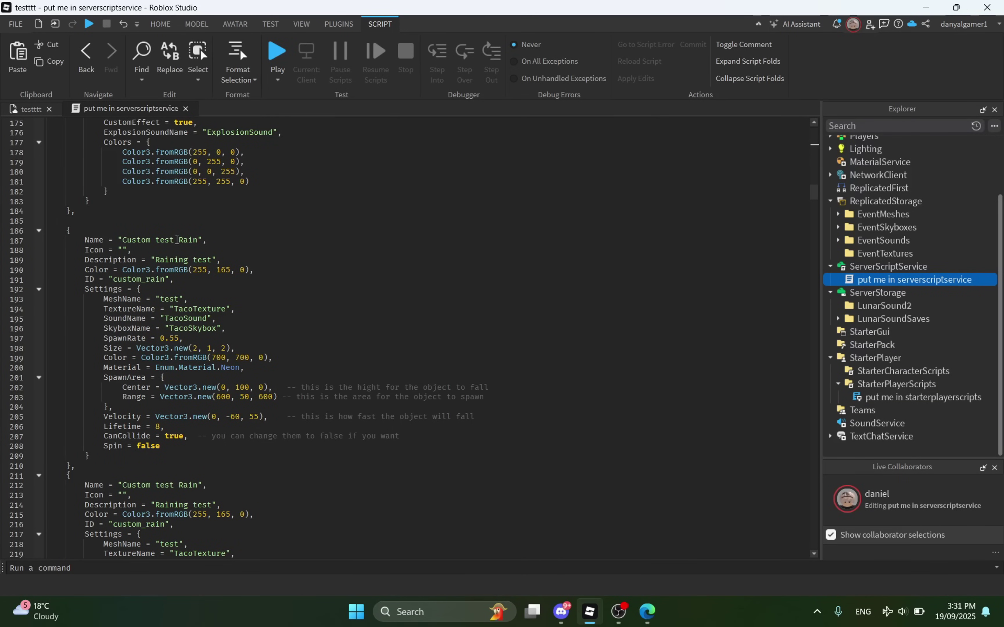
{"action": "scroll", "coordinate": [165, 261], "scroll_direction": "down", "scroll_amount": 20}
{"action": "scroll", "coordinate": [165, 261], "scroll_direction": "down", "scroll_amount": 20}
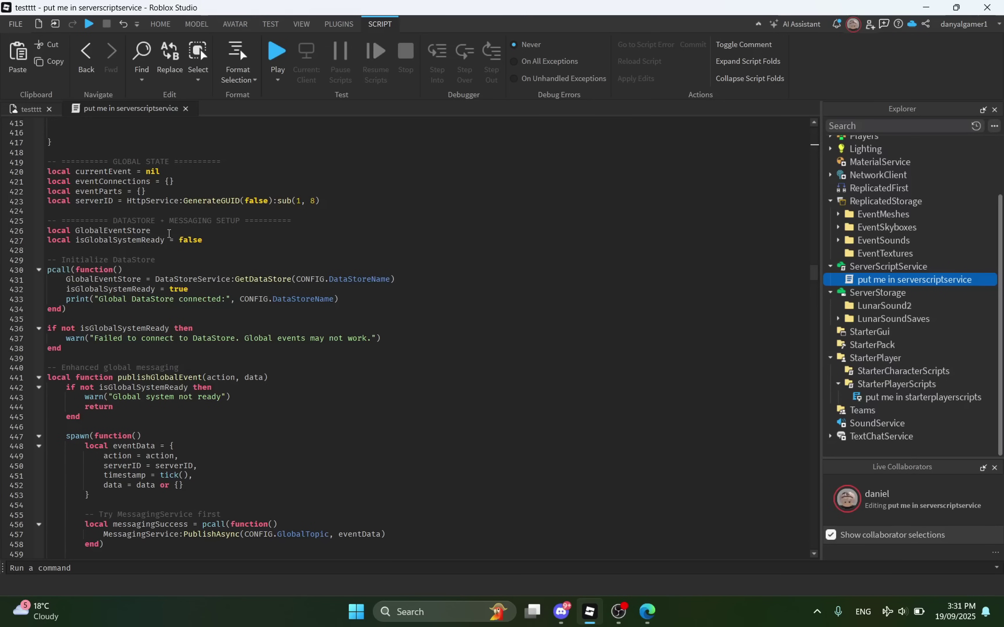
{"action": "scroll", "coordinate": [171, 254], "scroll_direction": "down", "scroll_amount": 20}
{"action": "scroll", "coordinate": [165, 231], "scroll_direction": "down", "scroll_amount": 15}
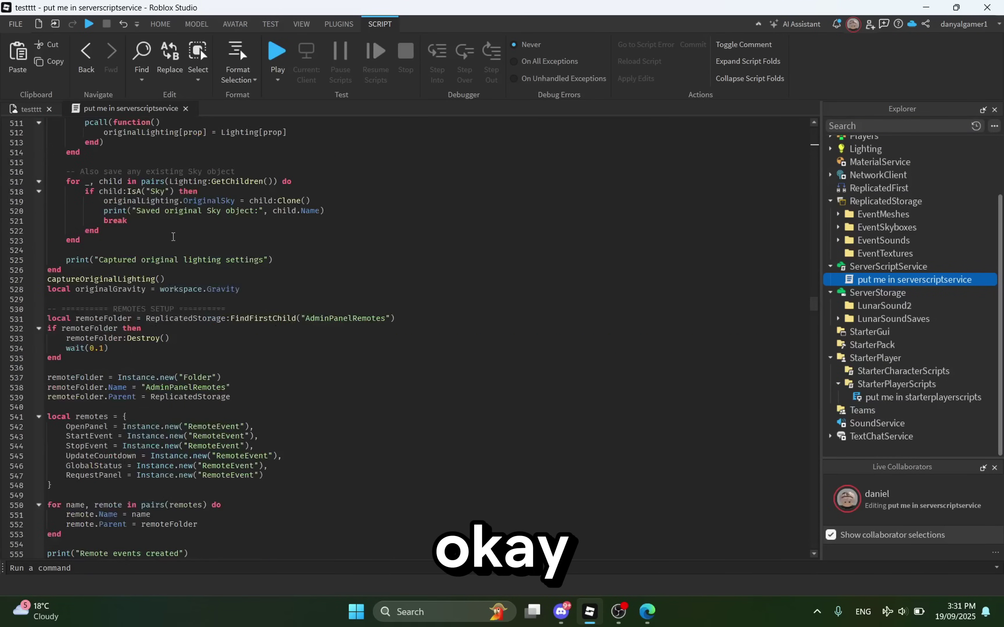
- Open the "put me in starterplayerscripts" script and locate its ADMIN CHECK section
{"action": "left_click", "coordinate": [889, 398]}
{"action": "double_click", "coordinate": [889, 398]}
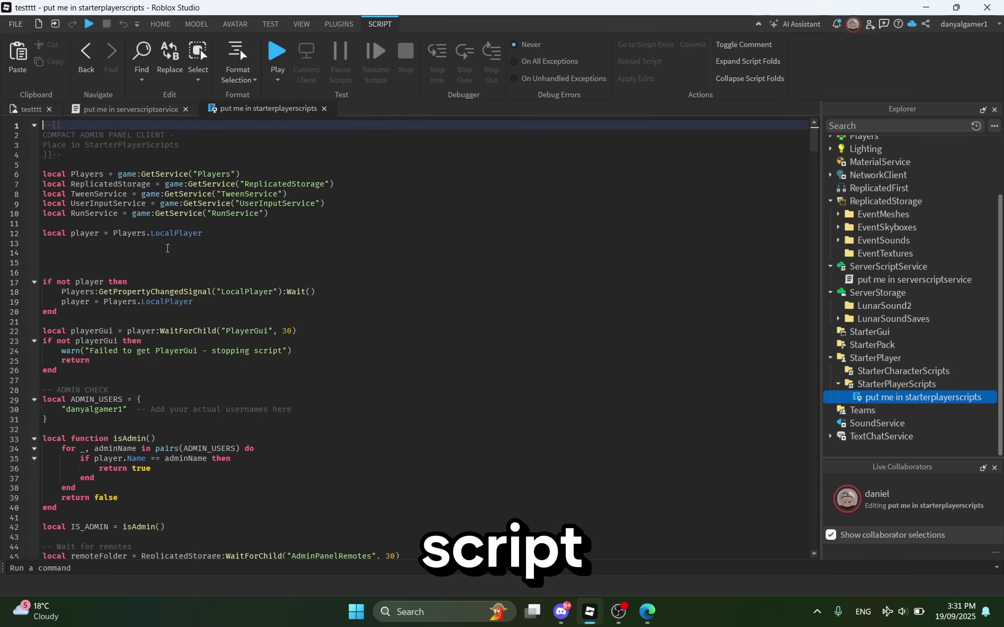
{"action": "left_click", "coordinate": [52, 389]}
{"action": "left_click_drag", "start_coordinate": [53, 389], "coordinate": [81, 410]}
- Try replacing the username in the ADMIN_USERS list with the text "change this your username"
{"action": "left_click", "coordinate": [82, 410]}
{"action": "double_click", "coordinate": [82, 411]}
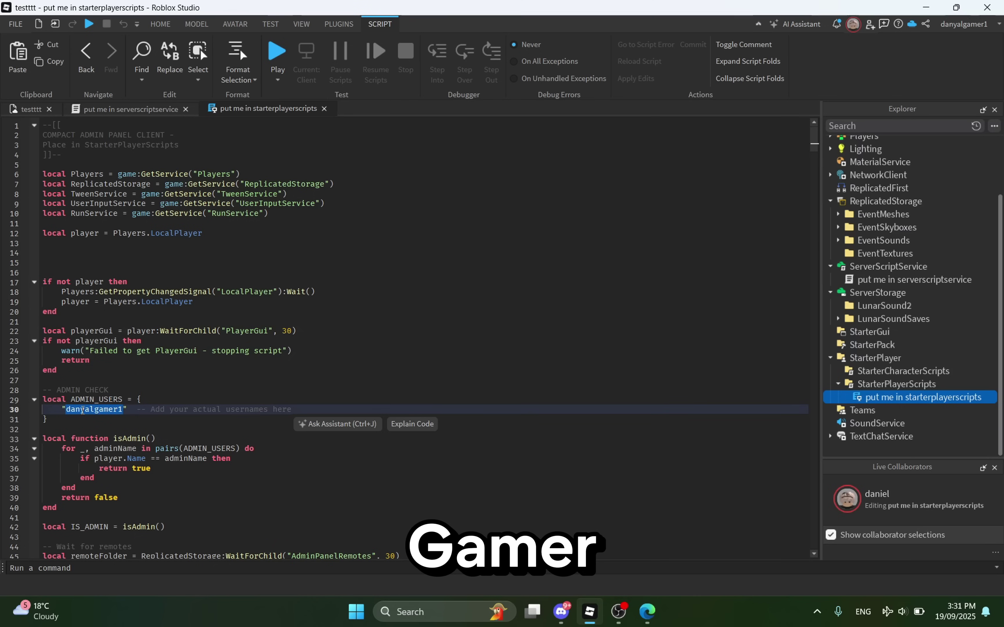
{"action": "type", "text": "change this your "}
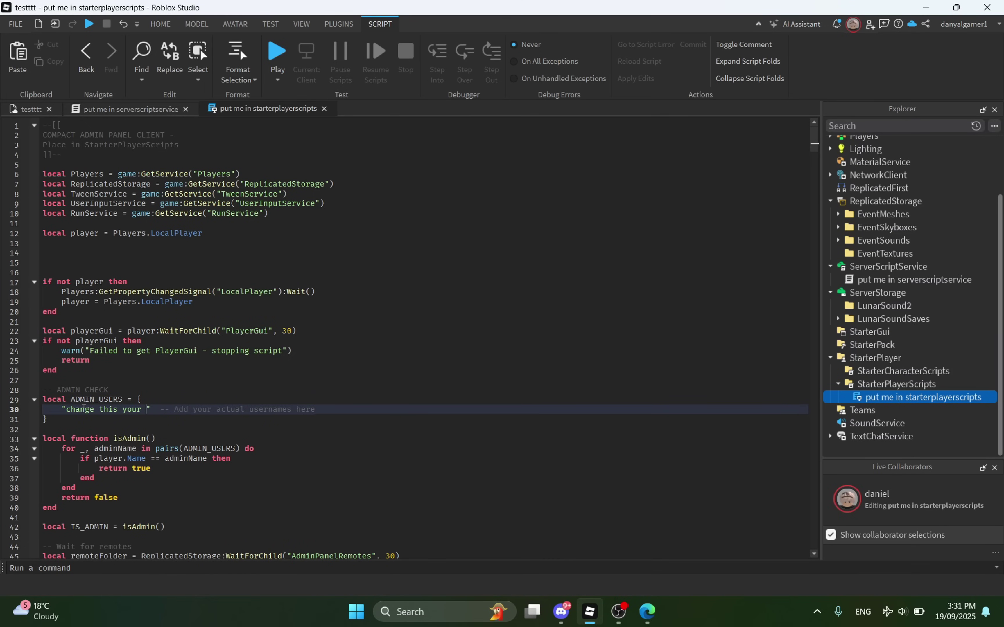
{"action": "type", "text": "username"}
{"action": "key", "text": "ctrl+x"}
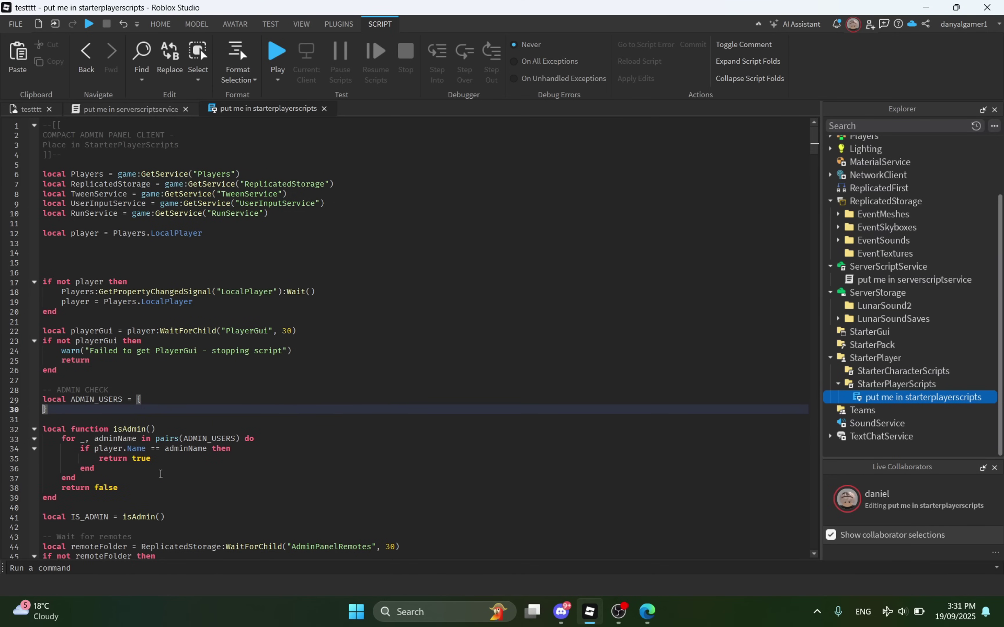
{"action": "key", "text": "ctrl+z"}
{"action": "key", "text": "ctrl+z"}
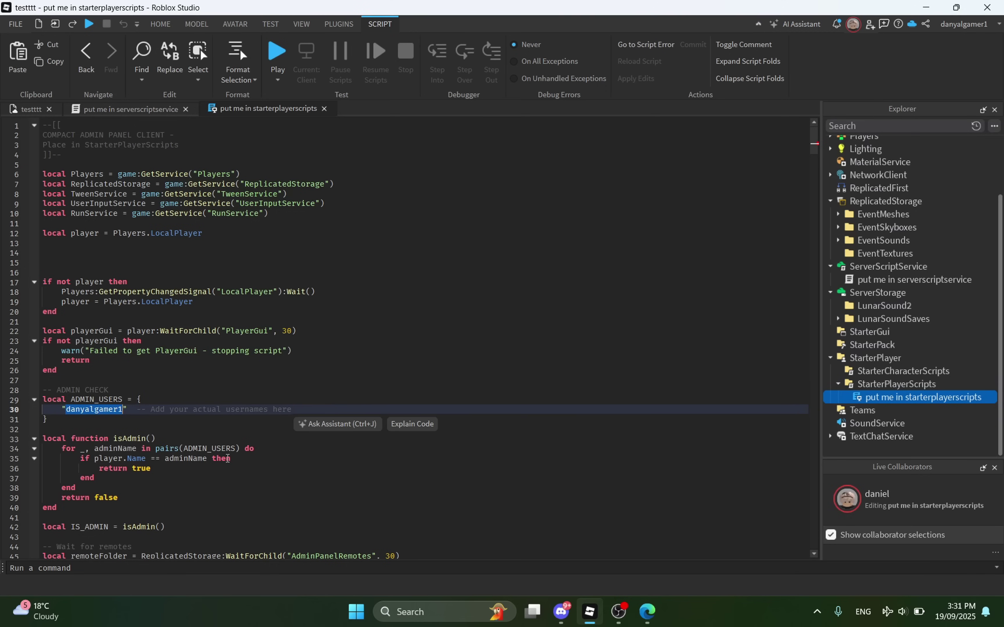
- Look through the client script's code below the admin check, down to the notification functions
{"action": "left_click", "coordinate": [191, 380]}
{"action": "scroll", "coordinate": [145, 277], "scroll_direction": "down", "scroll_amount": 8}
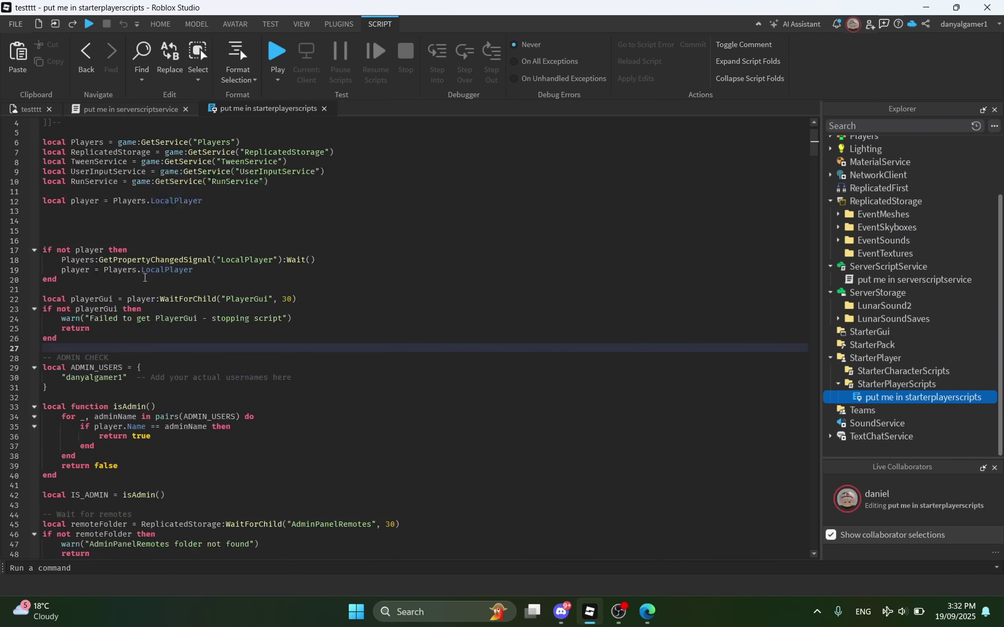
{"action": "scroll", "coordinate": [146, 278], "scroll_direction": "down", "scroll_amount": 7}
{"action": "scroll", "coordinate": [145, 277], "scroll_direction": "down", "scroll_amount": 7}
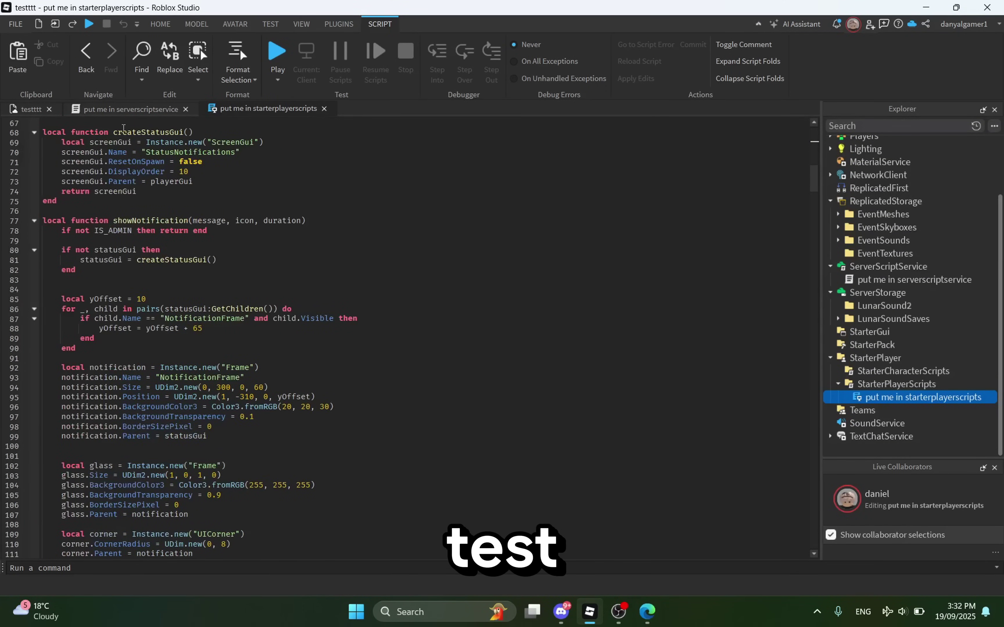
- Start a playtest of the place from the viewport and open the in-game admin panel to review its event list
{"action": "left_click", "coordinate": [34, 112]}
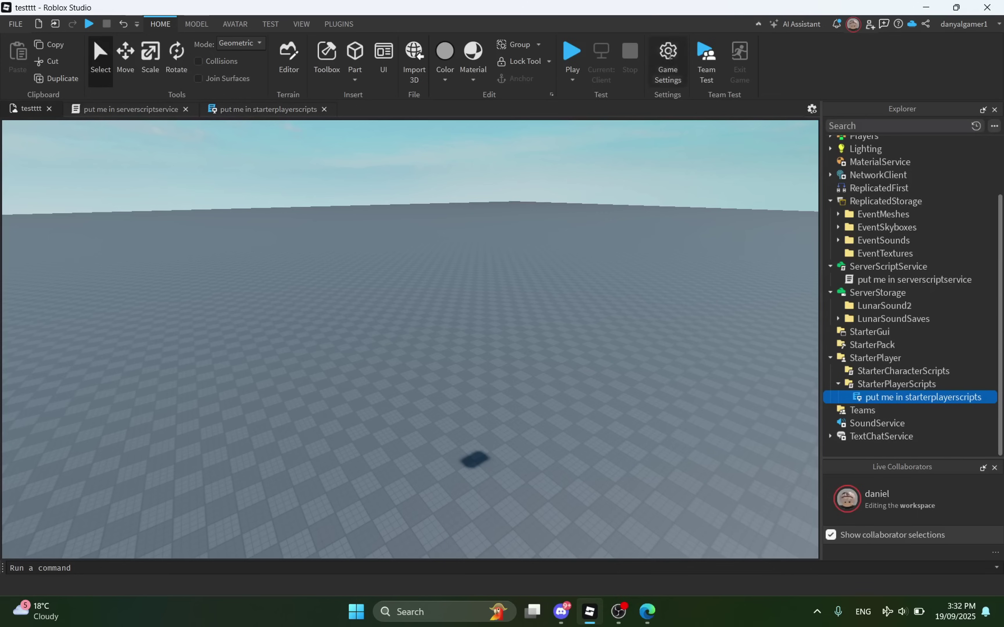
{"action": "left_click", "coordinate": [566, 52]}
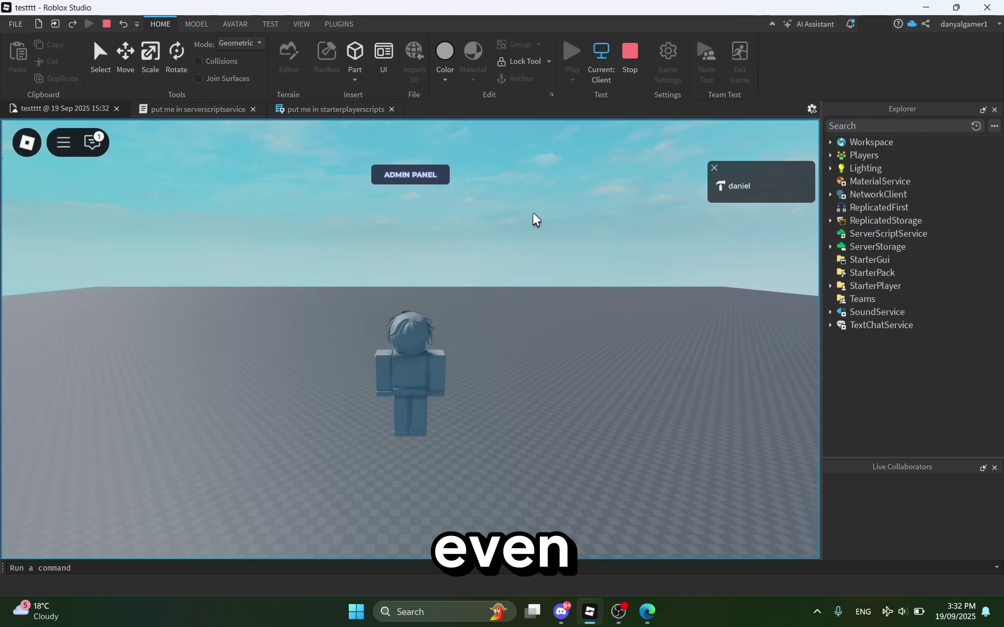
{"action": "scroll", "coordinate": [411, 247], "scroll_direction": "down", "scroll_amount": 6}
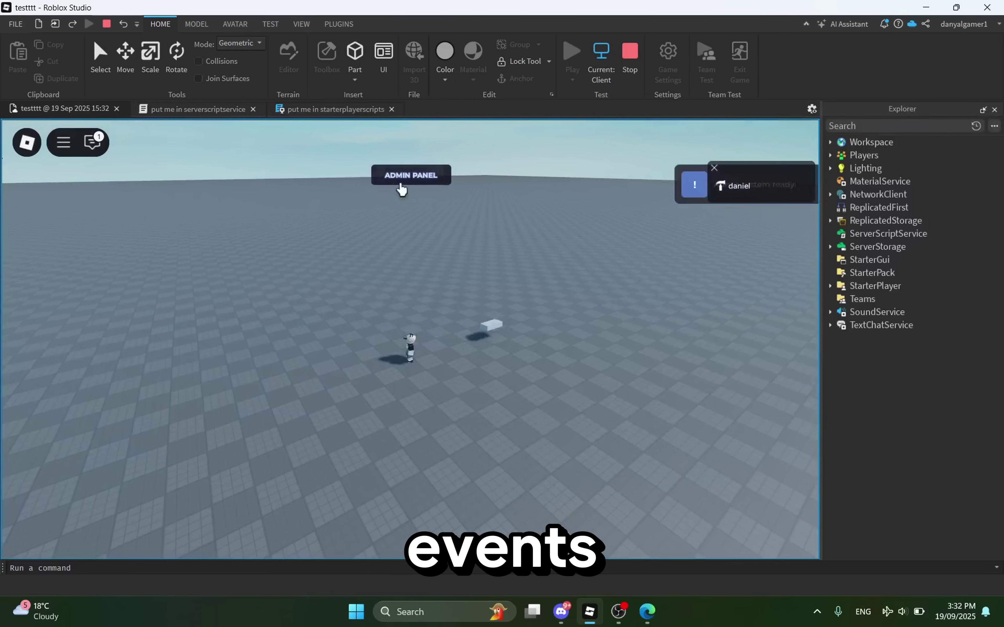
{"action": "left_click", "coordinate": [402, 181]}
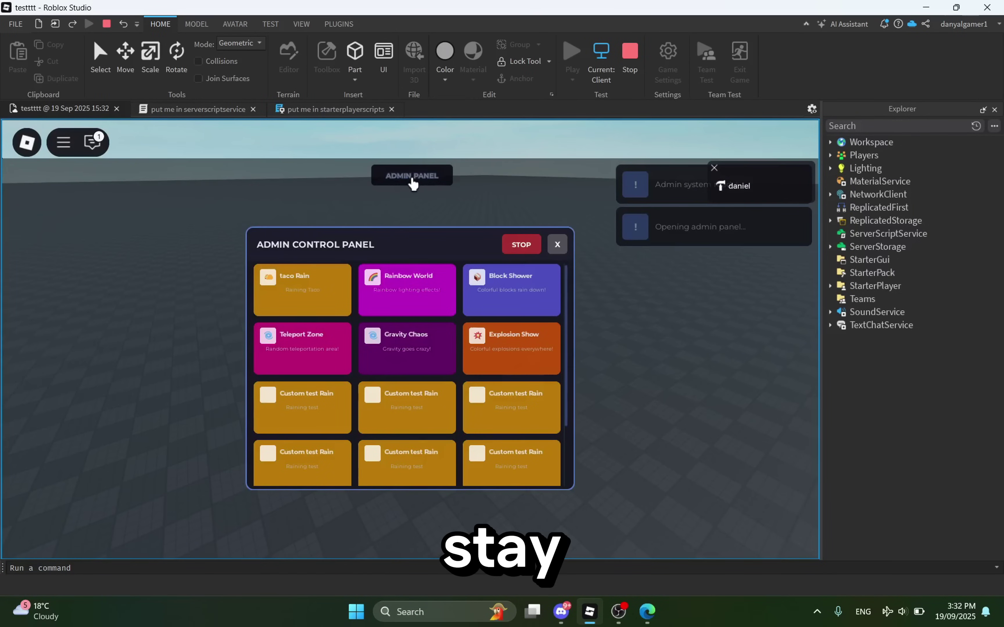
{"action": "scroll", "coordinate": [397, 357], "scroll_direction": "down", "scroll_amount": 3}
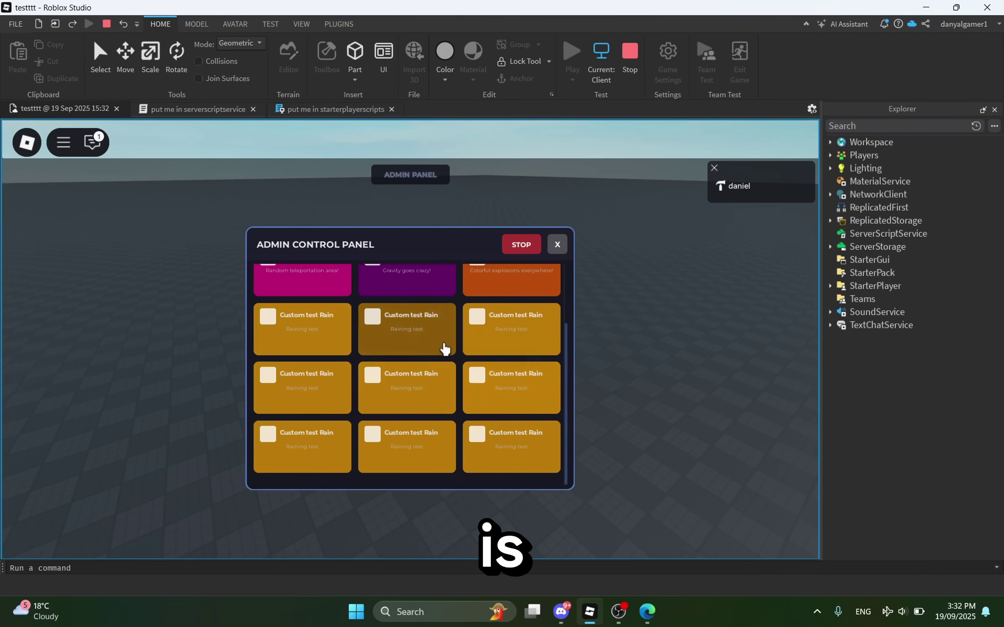
{"action": "scroll", "coordinate": [443, 394], "scroll_direction": "up", "scroll_amount": 2}
{"action": "scroll", "coordinate": [437, 424], "scroll_direction": "up", "scroll_amount": 1}
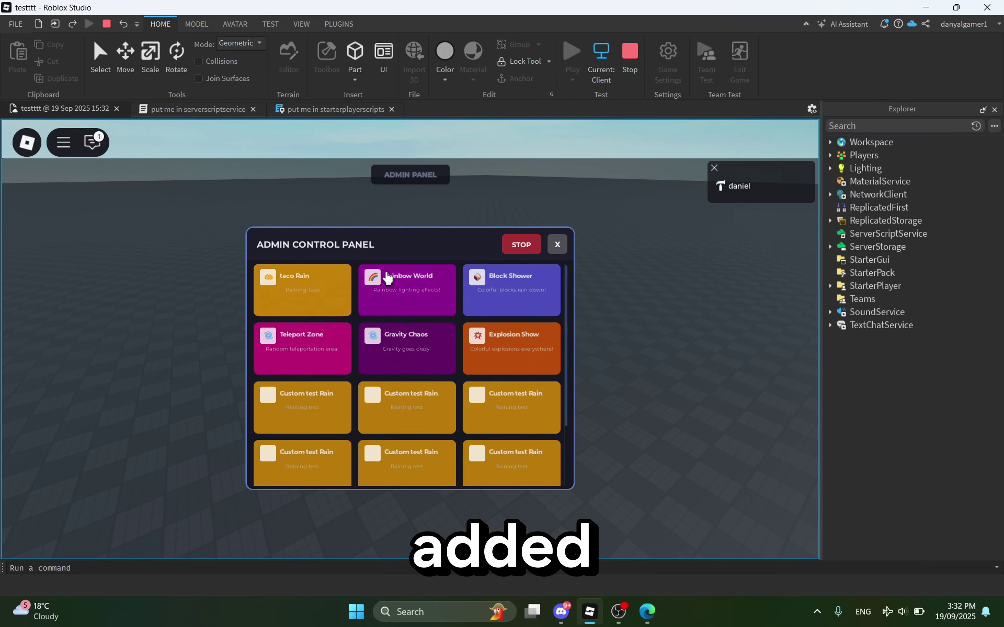
- Trigger the taco Rain event from the admin panel, view it in the world, and stop all events
{"action": "left_click", "coordinate": [324, 296]}
{"action": "right_click_drag", "start_coordinate": [454, 328], "coordinate": [454, 329]}
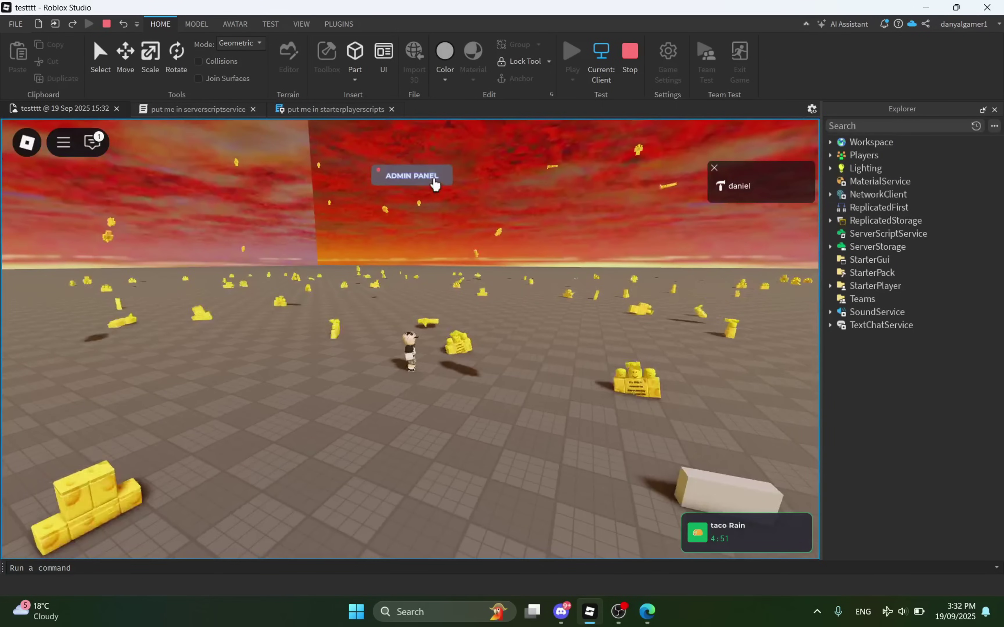
{"action": "left_click", "coordinate": [434, 183]}
{"action": "left_click", "coordinate": [514, 244]}
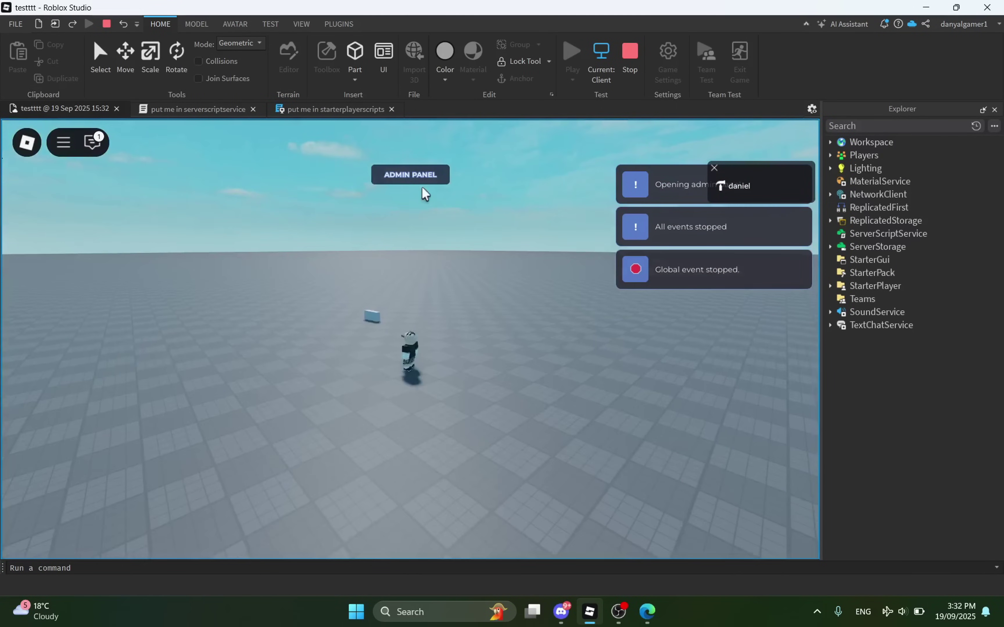
- Trigger the Rainbow World event from the admin panel and stop it again
{"action": "left_click", "coordinate": [422, 183]}
{"action": "left_click", "coordinate": [390, 291]}
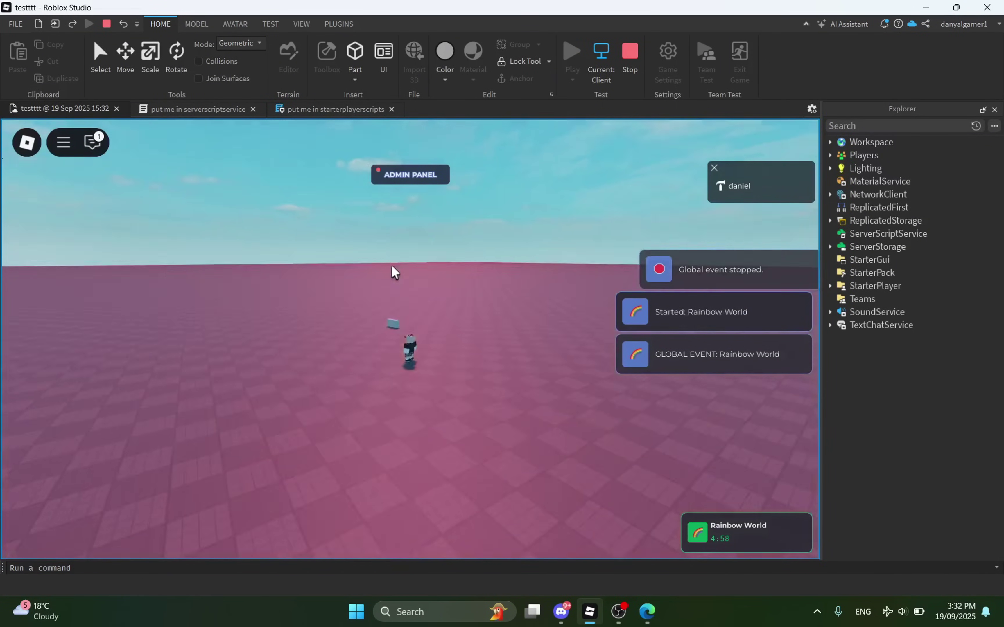
{"action": "left_click", "coordinate": [423, 183]}
{"action": "left_click", "coordinate": [519, 246]}
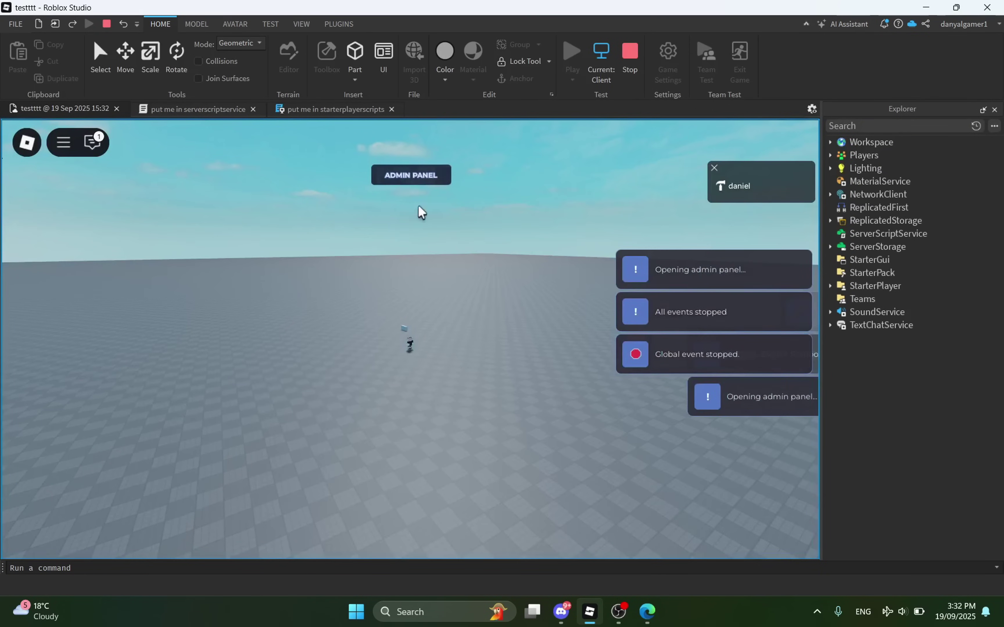
- Trigger the Explosion Show event and then the Custom test Rain event from the admin panel, viewing the effects in the world
{"action": "left_click", "coordinate": [419, 176]}
{"action": "left_click", "coordinate": [474, 333]}
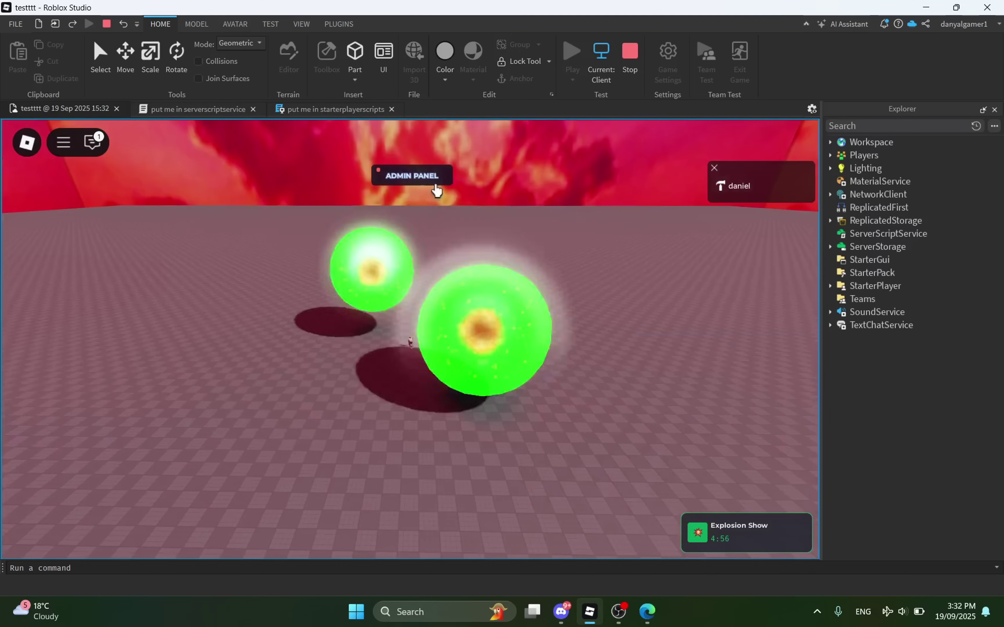
{"action": "left_click", "coordinate": [436, 188]}
{"action": "scroll", "coordinate": [430, 421], "scroll_direction": "down", "scroll_amount": 2}
{"action": "left_click", "coordinate": [430, 420]}
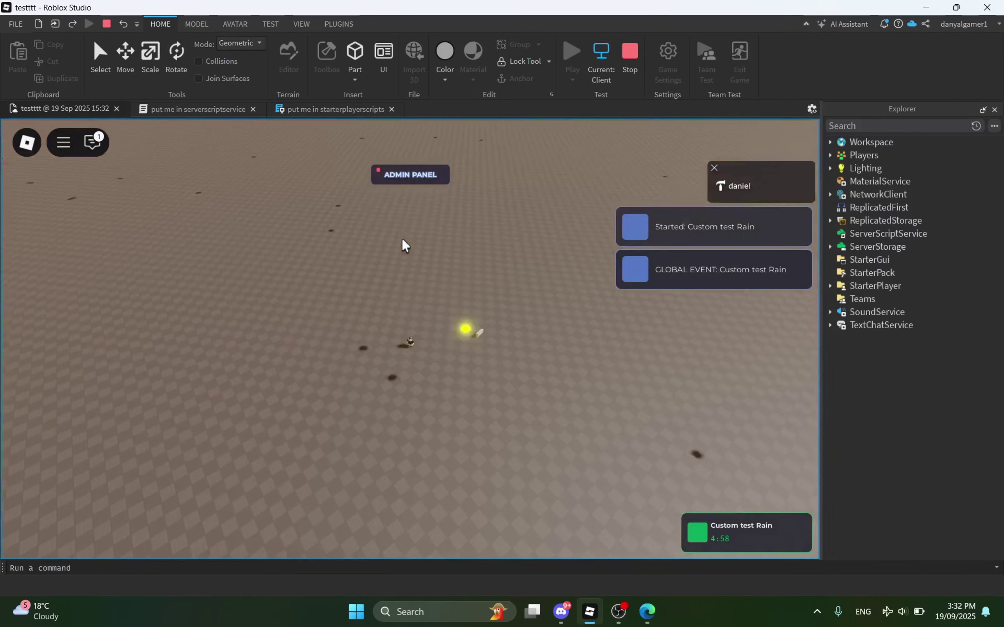
{"action": "right_click_drag", "start_coordinate": [402, 238], "coordinate": [402, 240]}
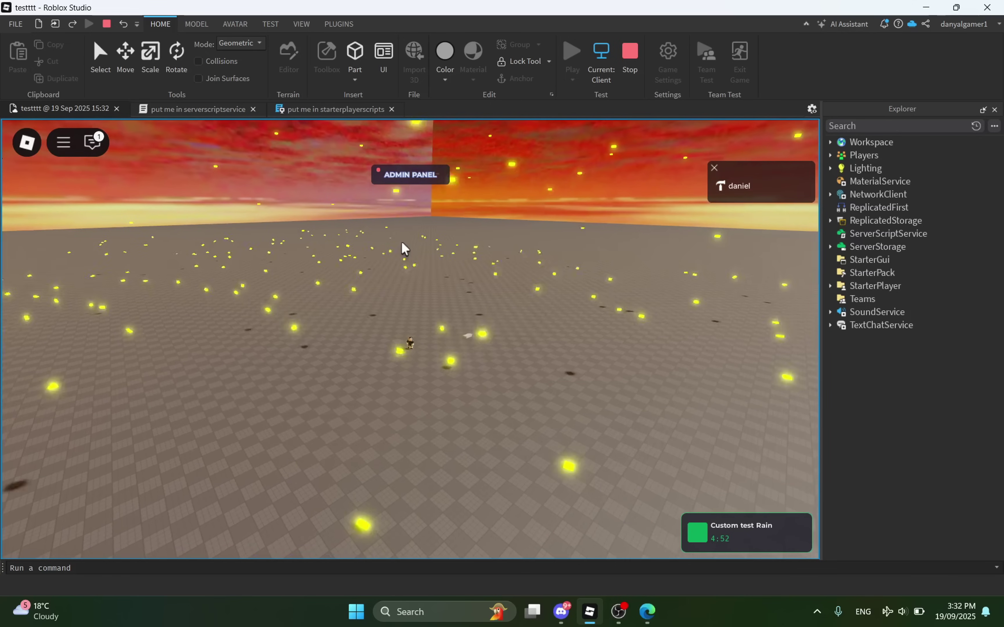
- Trigger the taco Rain event from the admin panel and view it in the world
{"action": "left_click", "coordinate": [415, 185]}
{"action": "left_click", "coordinate": [292, 292]}
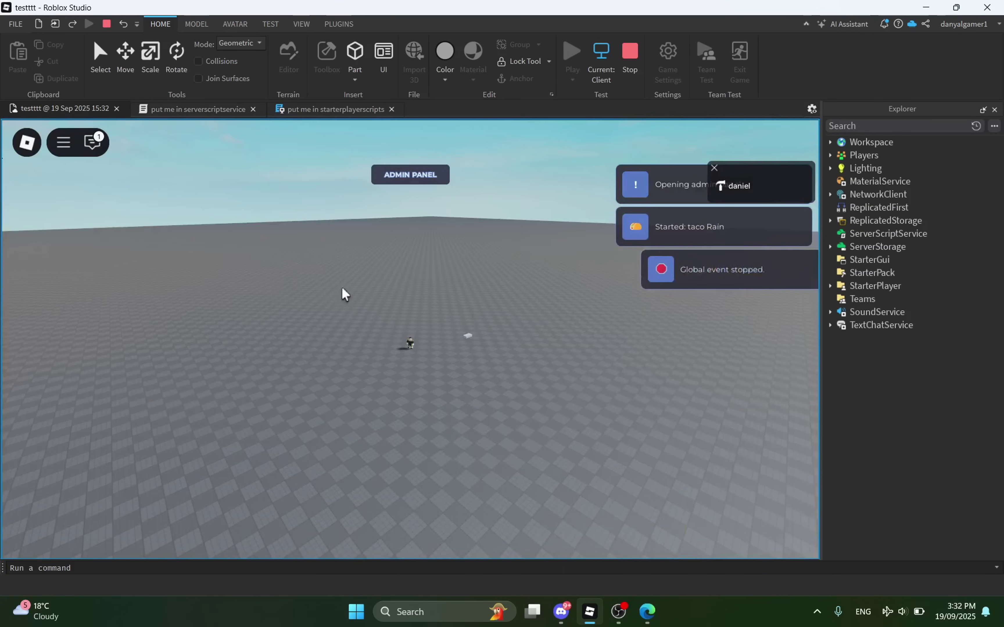
{"action": "right_click_drag", "start_coordinate": [355, 286], "coordinate": [355, 287]}
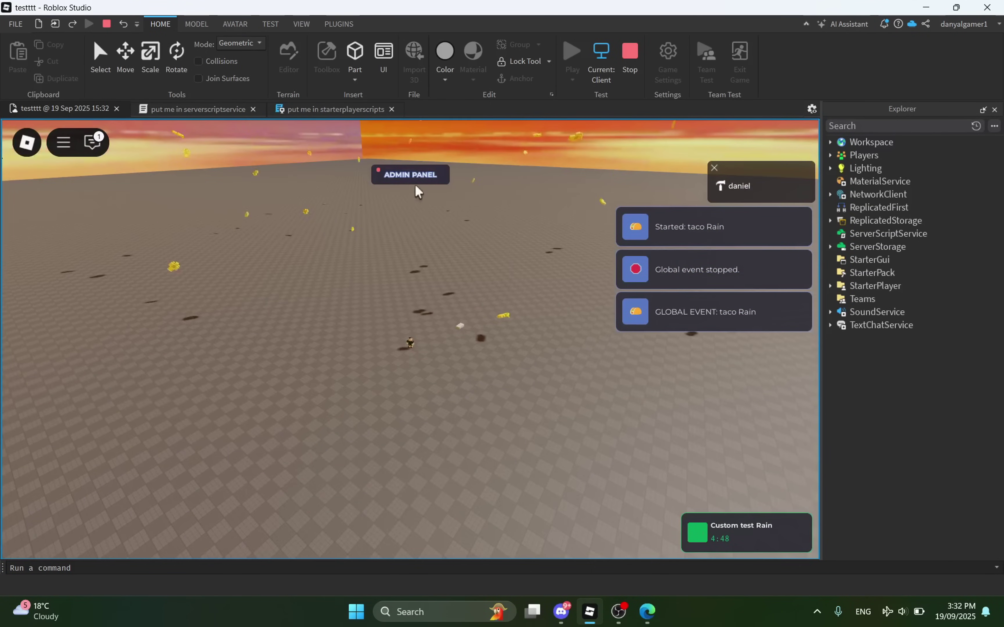
- Stop the running global event from the admin panel and end the playtest
{"action": "left_click", "coordinate": [417, 188]}
{"action": "left_click", "coordinate": [514, 242]}
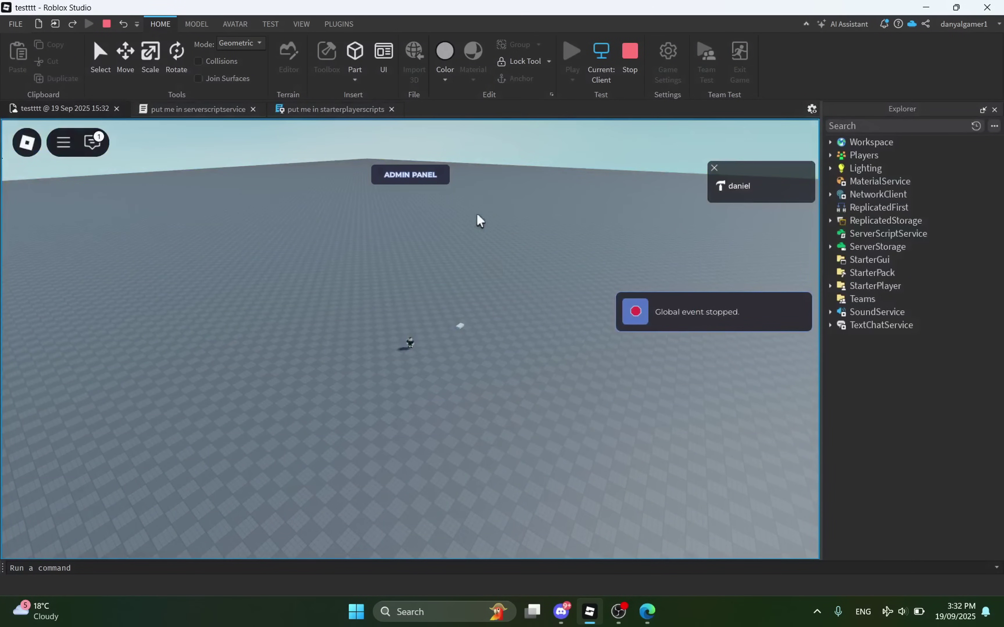
{"action": "left_click", "coordinate": [642, 72]}
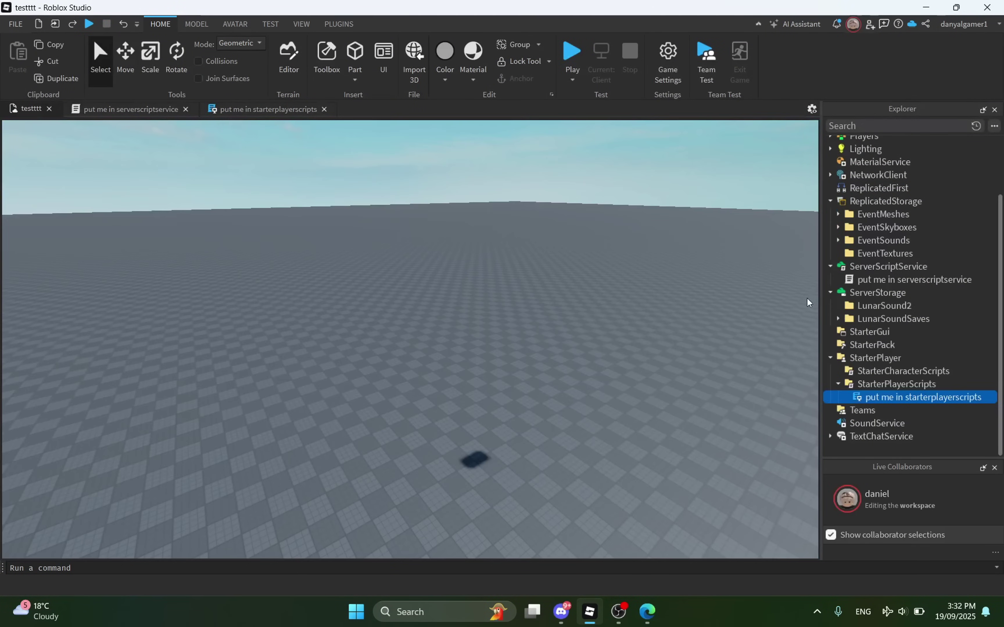
- Move TacoMesh from the EventMeshes folder in ReplicatedStorage into Workspace and bring it into view with the Move tool active
{"action": "left_click", "coordinate": [842, 204]}
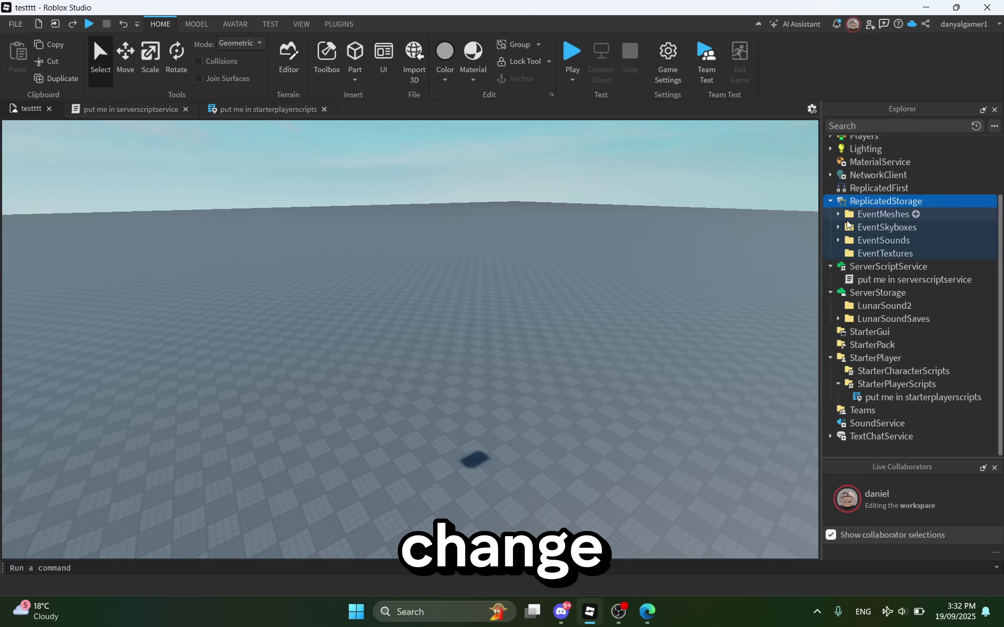
{"action": "left_click", "coordinate": [838, 214]}
{"action": "left_click", "coordinate": [857, 239]}
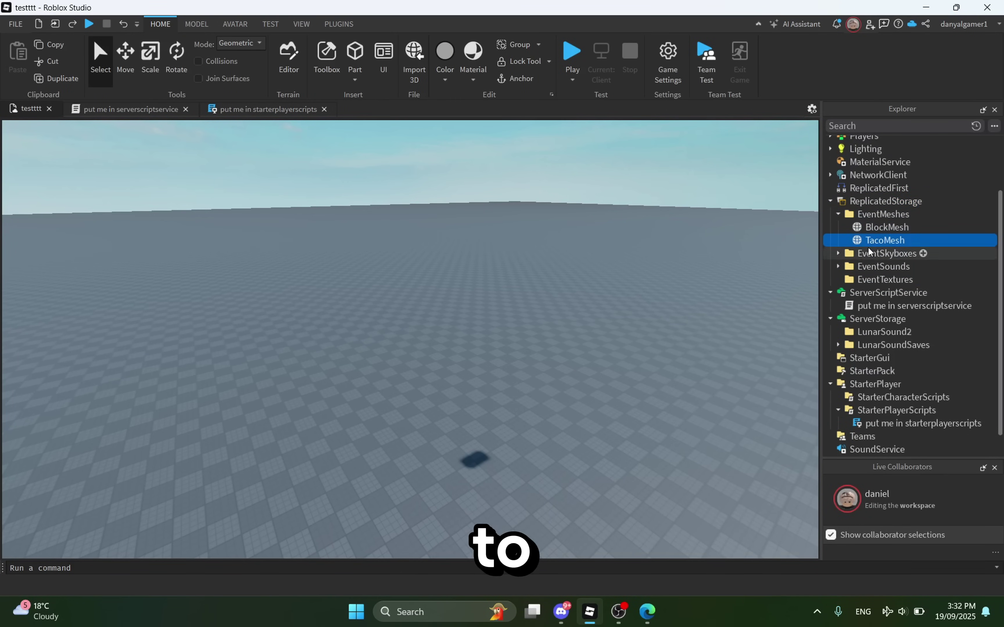
{"action": "left_click_drag", "start_coordinate": [856, 239], "coordinate": [866, 145]}
{"action": "key", "text": "s"}
{"action": "right_click_drag", "start_coordinate": [579, 374], "coordinate": [567, 361]}
{"action": "left_click", "coordinate": [148, 62]}
{"action": "left_click", "coordinate": [126, 62]}
{"action": "right_click_drag", "start_coordinate": [426, 230], "coordinate": [155, 166]}
- Set TacoMesh's Transparency to 0 in its properties, then hide the properties
{"action": "left_click", "coordinate": [301, 24]}
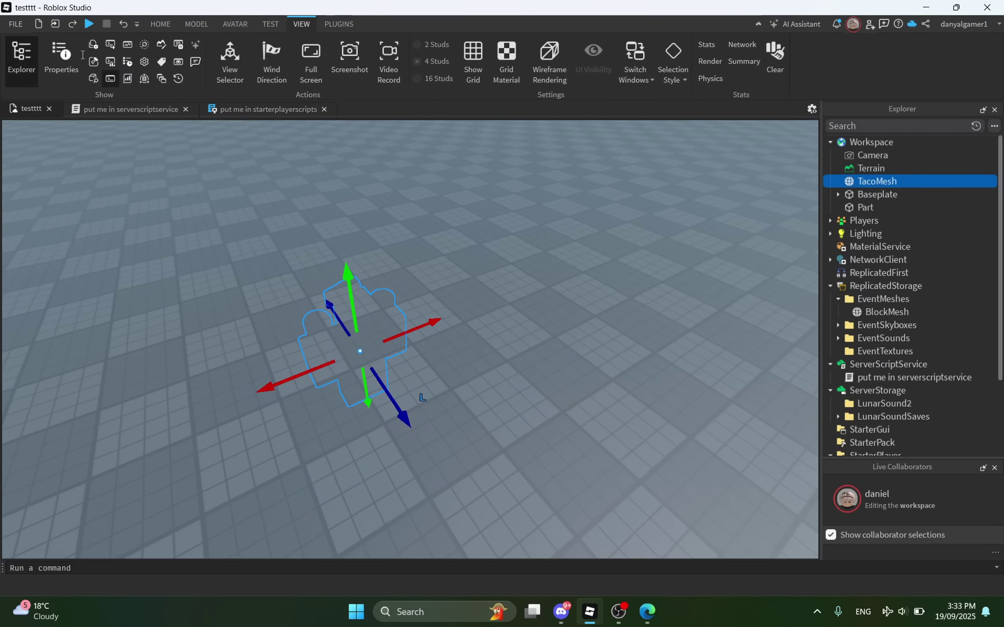
{"action": "left_click", "coordinate": [62, 59]}
{"action": "scroll", "coordinate": [156, 378], "scroll_direction": "up", "scroll_amount": 10}
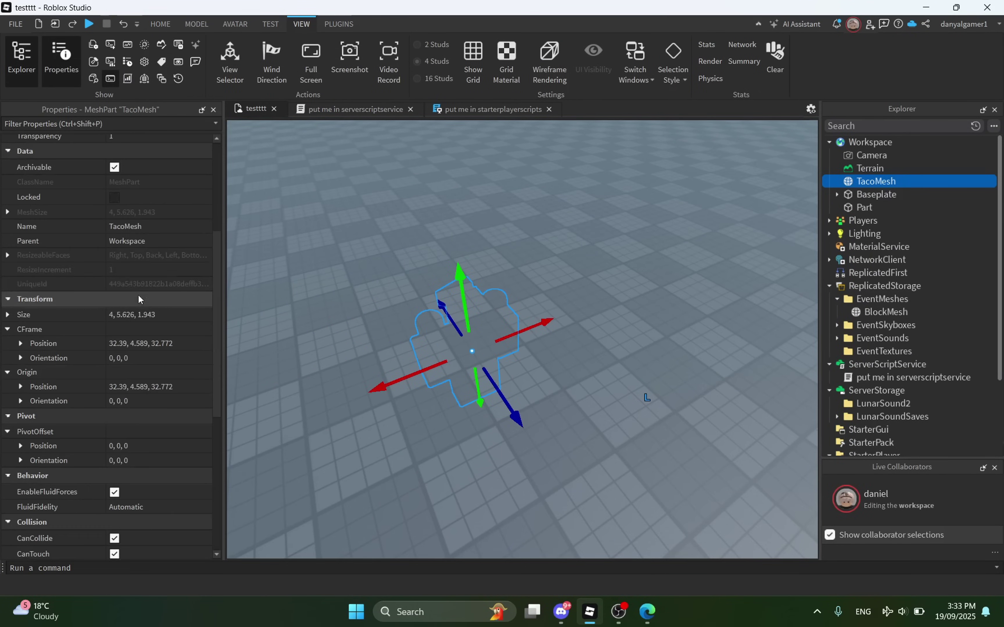
{"action": "left_click", "coordinate": [142, 223]}
{"action": "left_click_drag", "start_coordinate": [207, 224], "coordinate": [137, 228]}
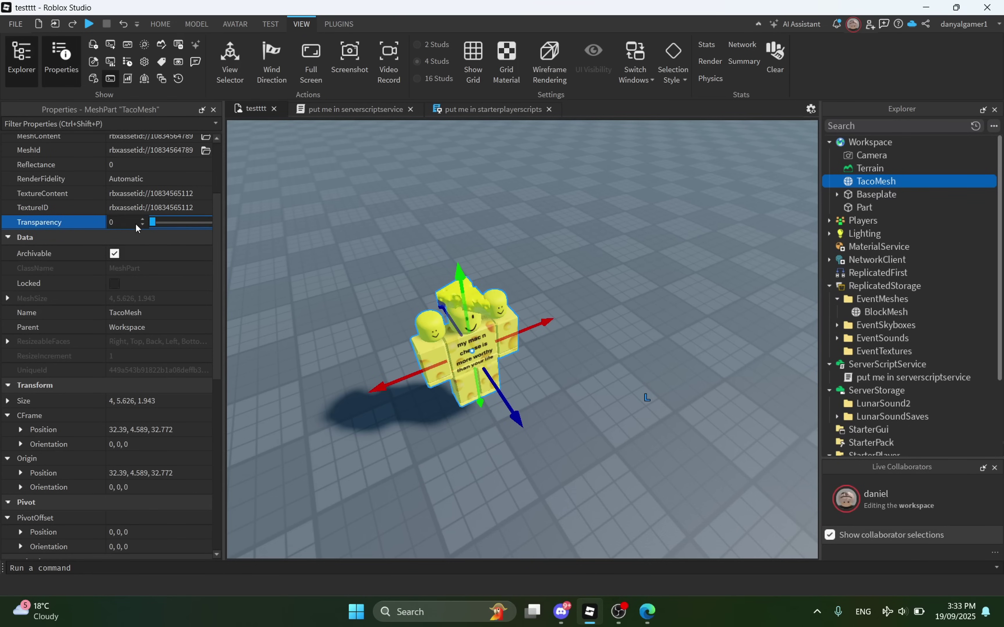
{"action": "left_click", "coordinate": [213, 110]}
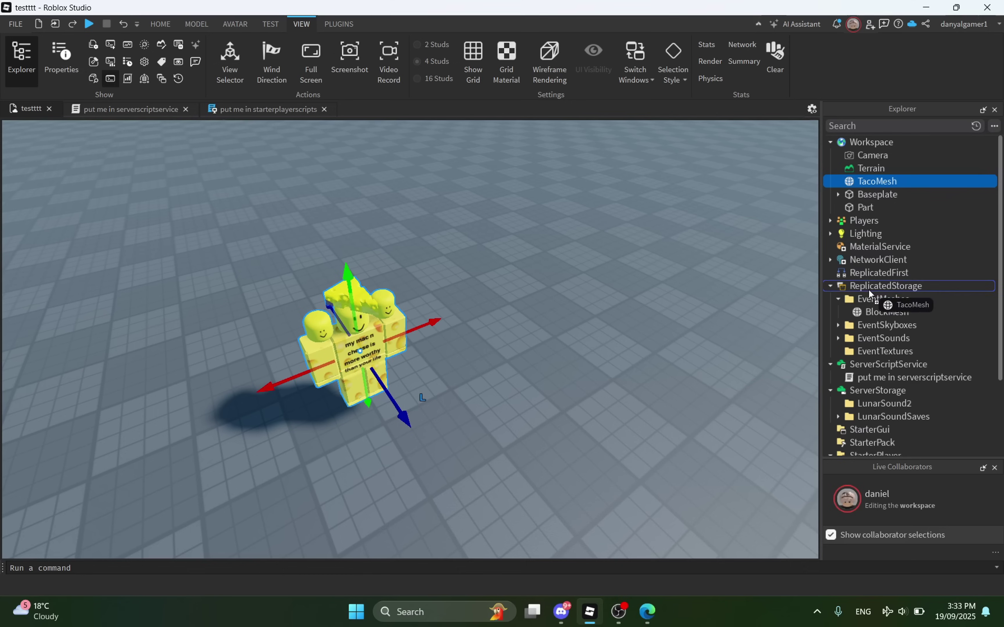
- Move TacoMesh from Workspace back into the EventMeshes folder in ReplicatedStorage and check the folder's two meshes
{"action": "left_click_drag", "start_coordinate": [870, 301], "coordinate": [872, 300]}
{"action": "left_click", "coordinate": [875, 301]}
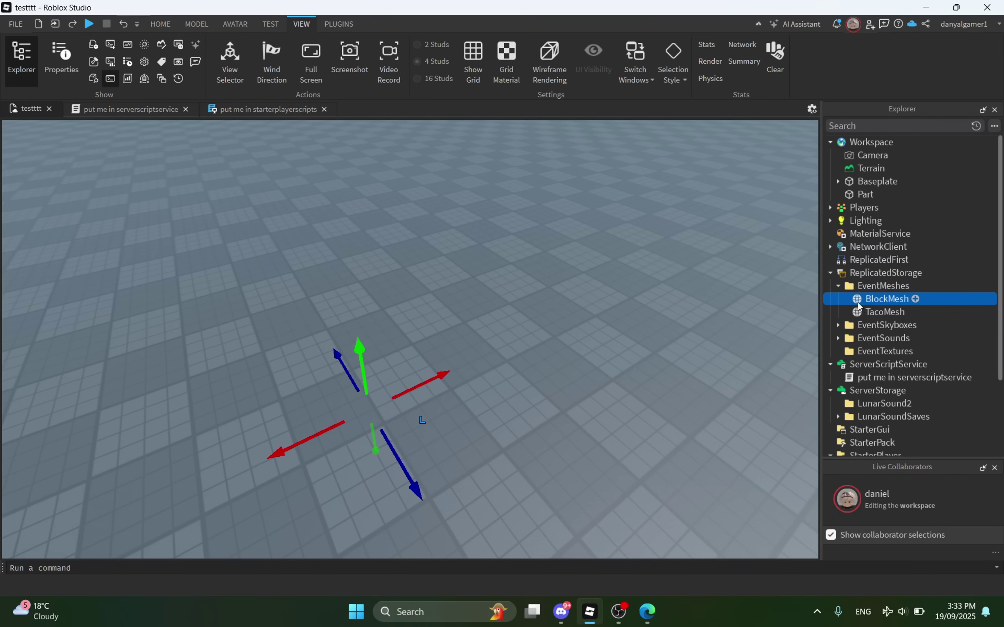
{"action": "left_click", "coordinate": [871, 312]}
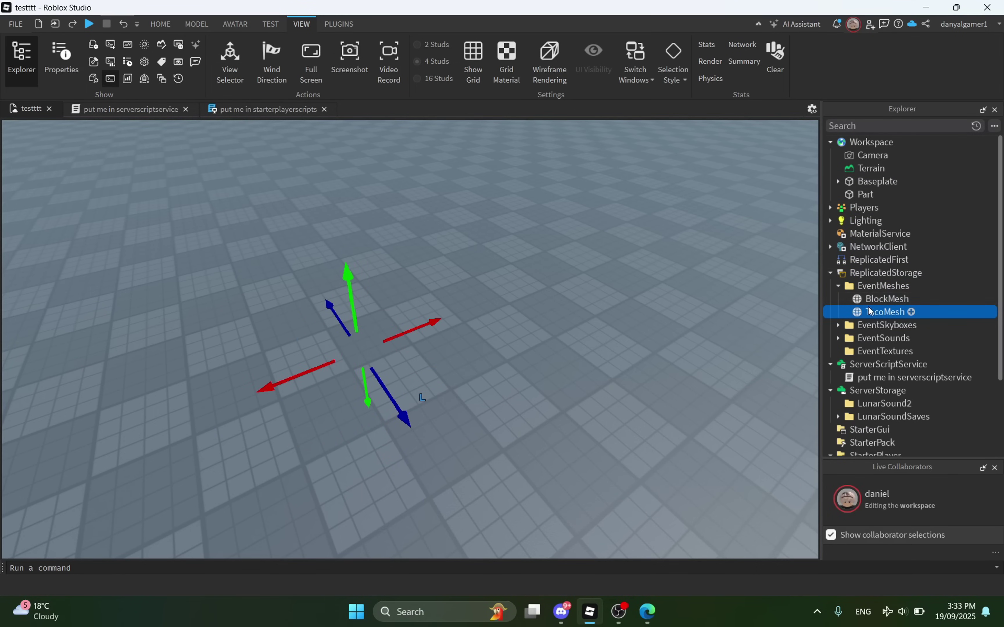
- Expand the EventSkyboxes folder and examine the properties of BlockSkybox and TacoSkybox
{"action": "scroll", "coordinate": [871, 311], "scroll_direction": "down", "scroll_amount": 2}
{"action": "left_click", "coordinate": [840, 248]}
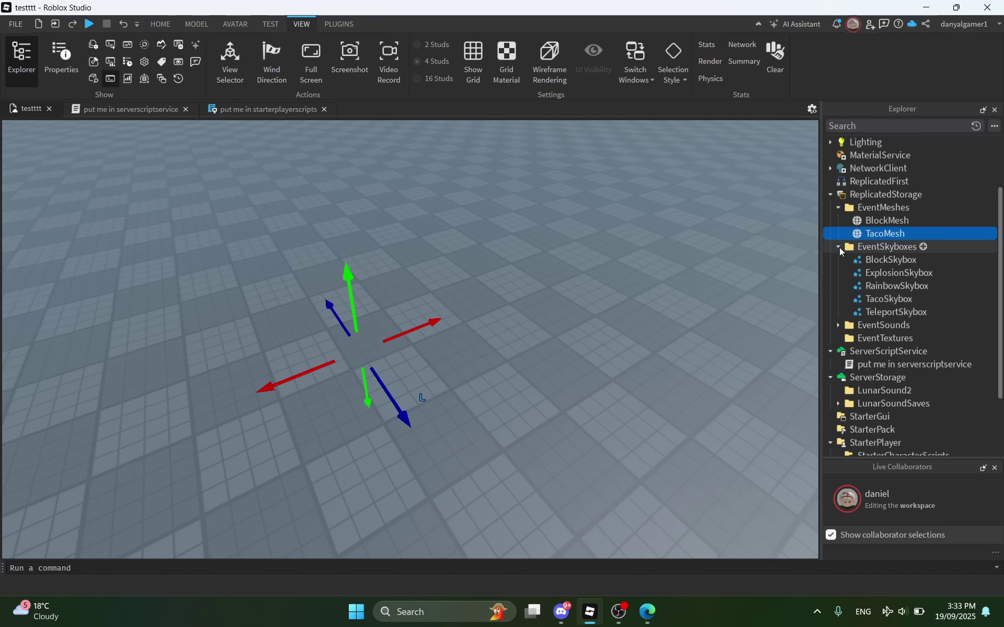
{"action": "left_click", "coordinate": [879, 260]}
{"action": "left_click", "coordinate": [879, 272]}
{"action": "left_click", "coordinate": [878, 259]}
{"action": "left_click", "coordinate": [68, 71]}
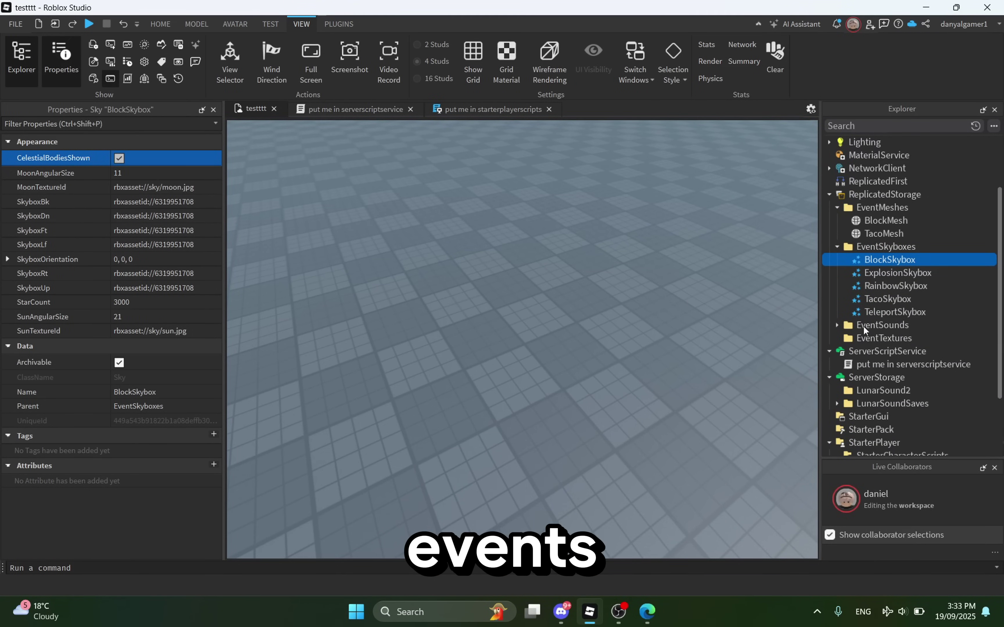
{"action": "left_click", "coordinate": [888, 299]}
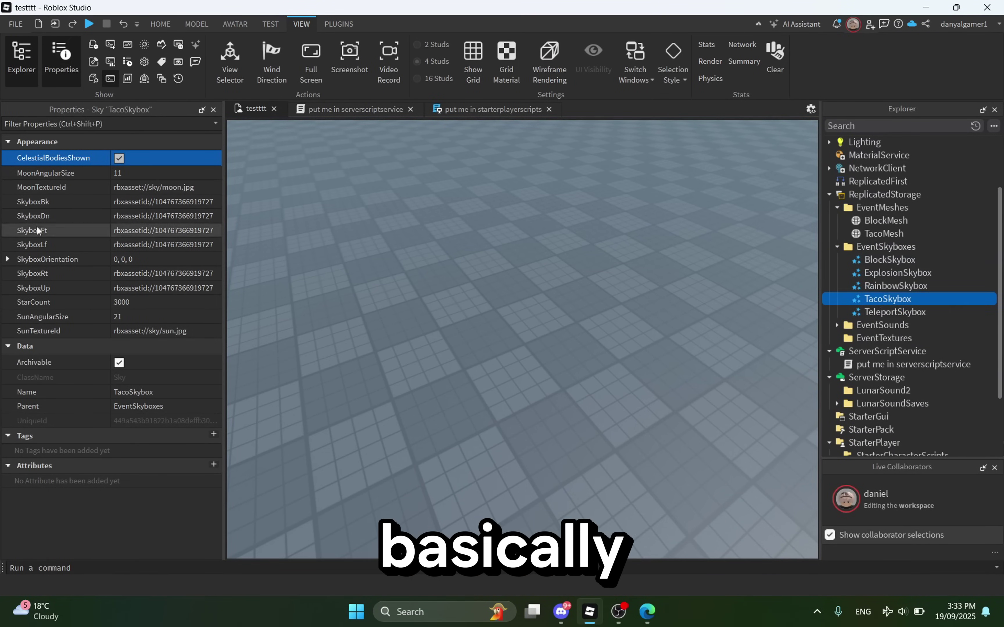
- Search the Toolbox decals for "taco" and copy the asset ID of the cartoon Taco decal with the smiling face
{"action": "left_click", "coordinate": [160, 23]}
{"action": "left_click", "coordinate": [327, 58]}
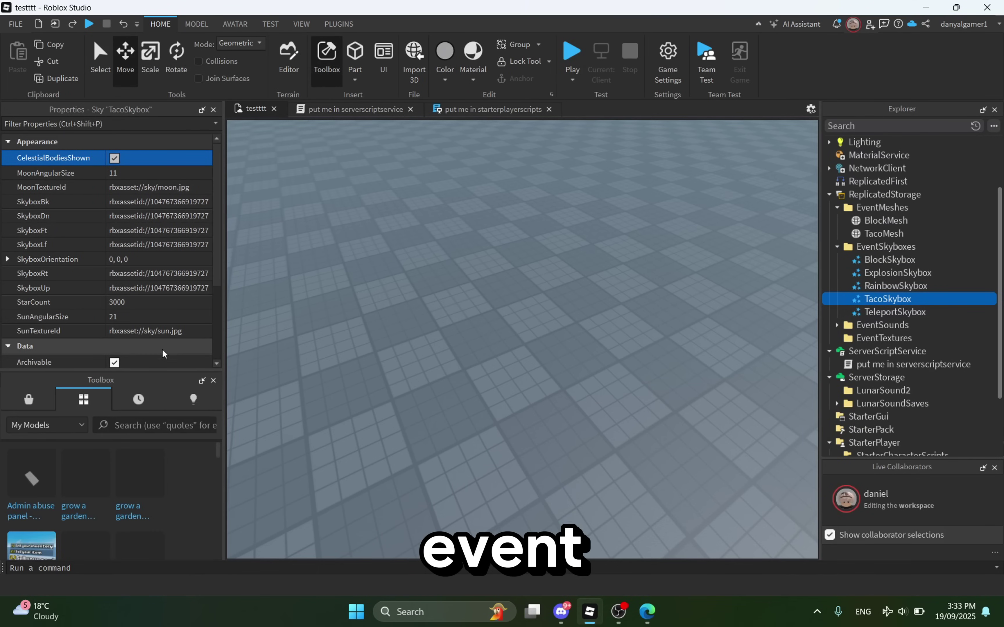
{"action": "left_click_drag", "start_coordinate": [145, 377], "coordinate": [141, 255]}
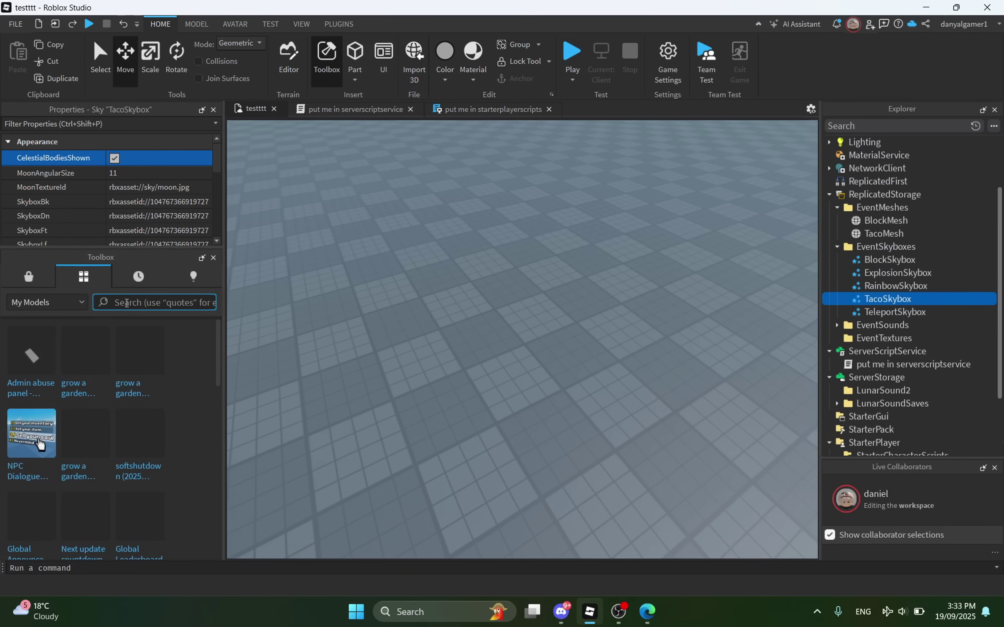
{"action": "left_click", "coordinate": [38, 284]}
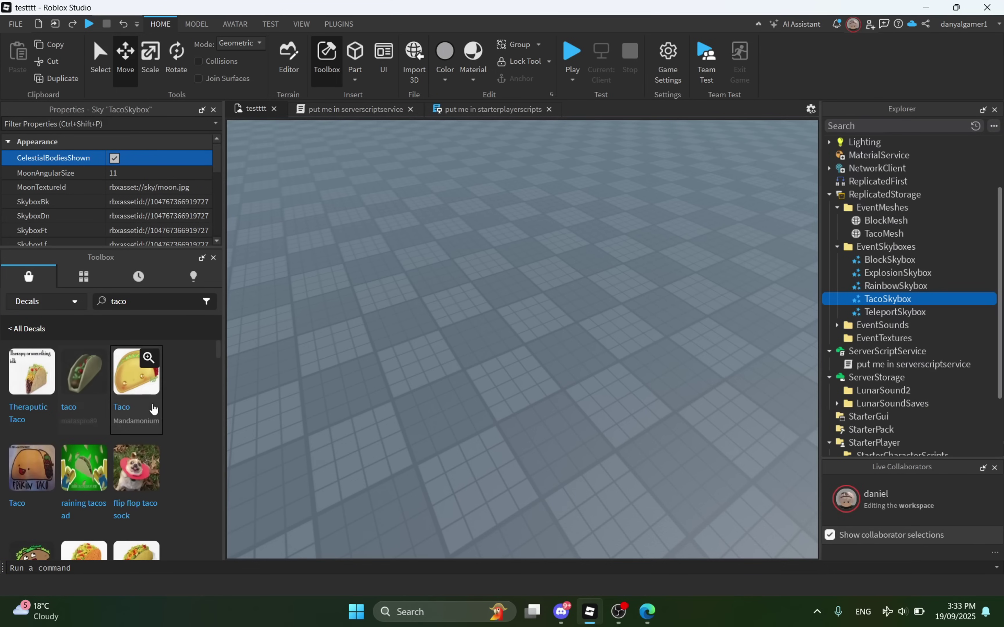
{"action": "right_click", "coordinate": [145, 387]}
{"action": "left_click", "coordinate": [163, 427]}
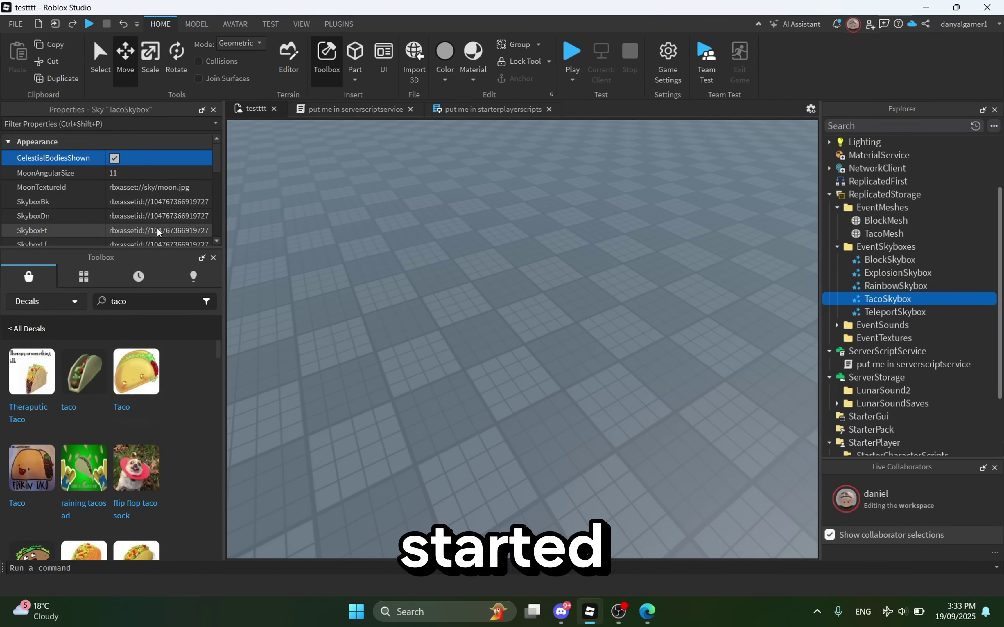
{"action": "left_click", "coordinate": [213, 258]}
- Set TacoSkybox's SkyboxBk, SkyboxDn and SkyboxFt textures to rbxassetid://303987261
{"action": "left_click", "coordinate": [178, 201]}
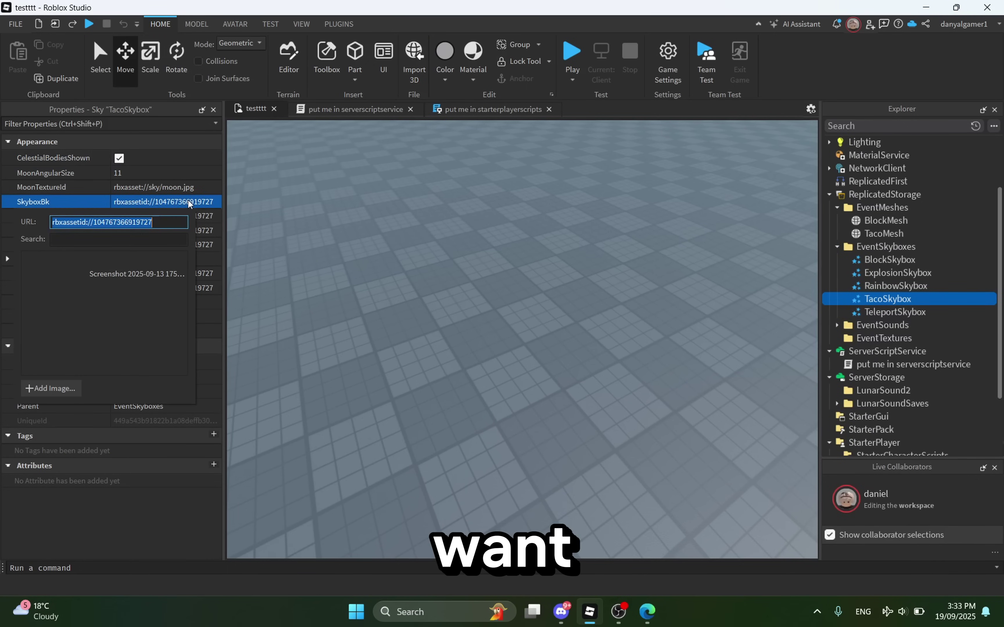
{"action": "key", "text": "ctrl+v"}
{"action": "key", "text": "Return"}
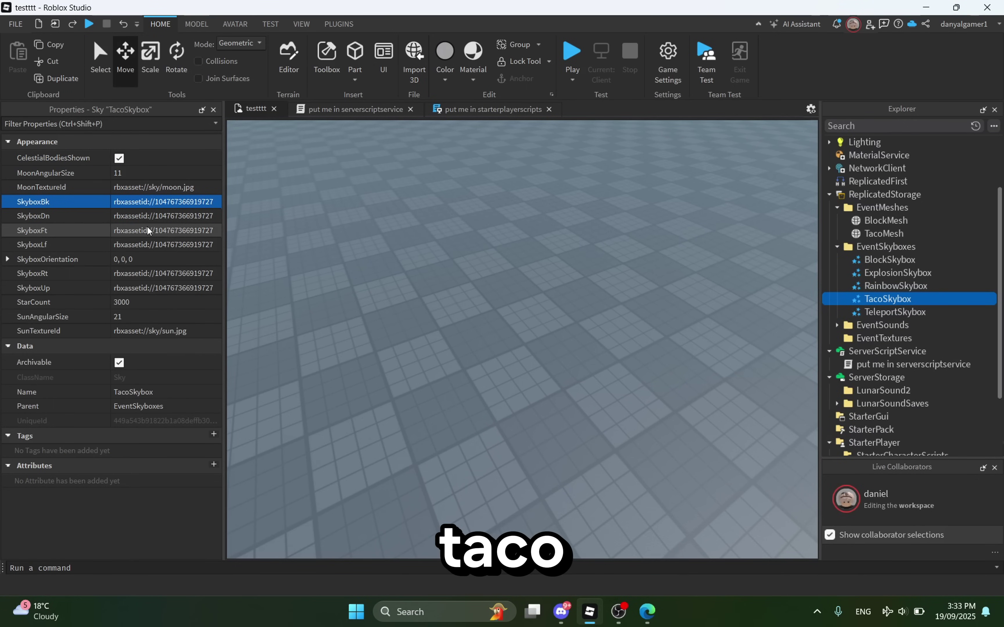
{"action": "left_click", "coordinate": [161, 215]}
{"action": "key", "text": "ctrl+v"}
{"action": "key", "text": "Return"}
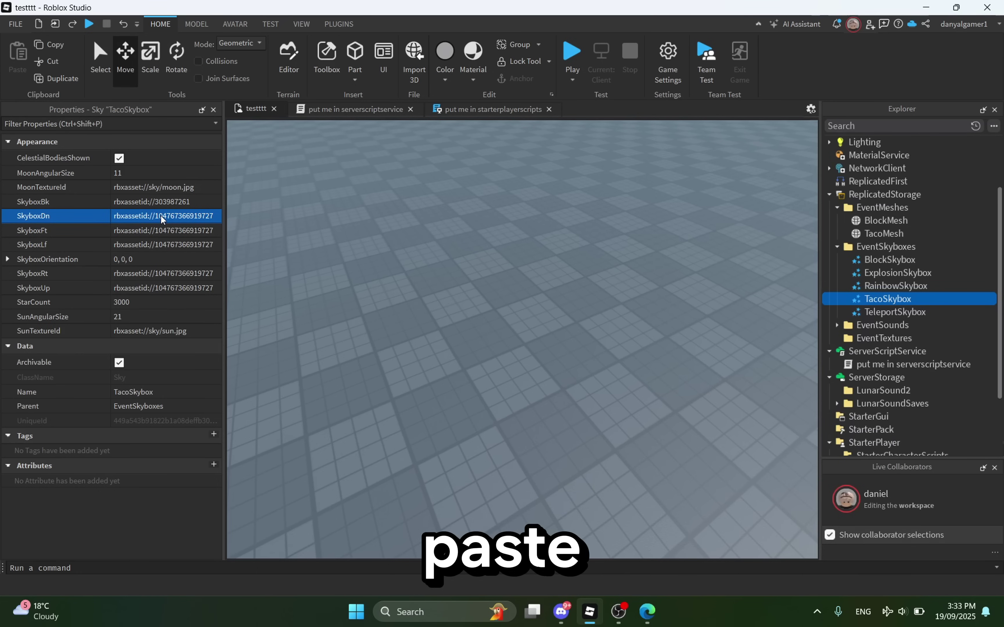
{"action": "left_click", "coordinate": [157, 229]}
{"action": "key", "text": "ctrl+v"}
{"action": "key", "text": "Return"}
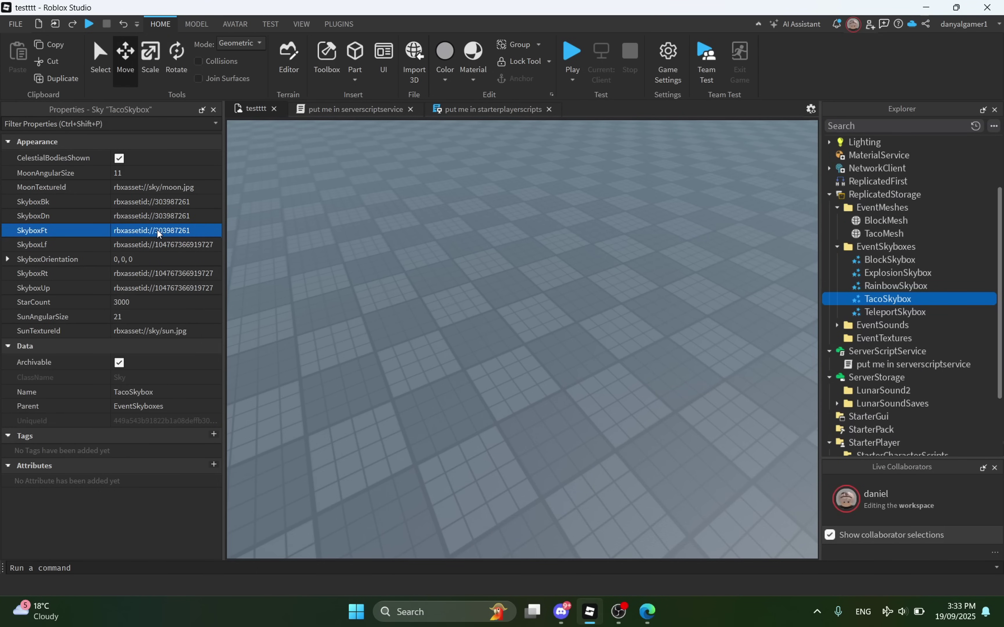
- Set TacoSkybox's SkyboxLf, SkyboxRt and SkyboxUp textures to rbxassetid://303987261
{"action": "left_click", "coordinate": [156, 245]}
{"action": "key", "text": "ctrl+v"}
{"action": "key", "text": "Return"}
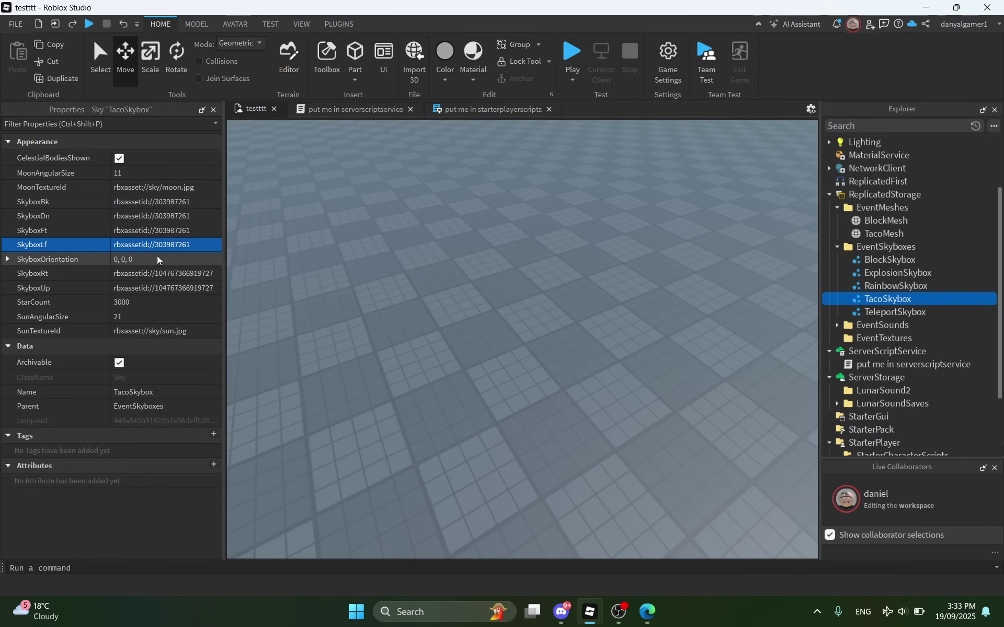
{"action": "left_click", "coordinate": [155, 274]}
{"action": "key", "text": "ctrl+v"}
{"action": "key", "text": "Return"}
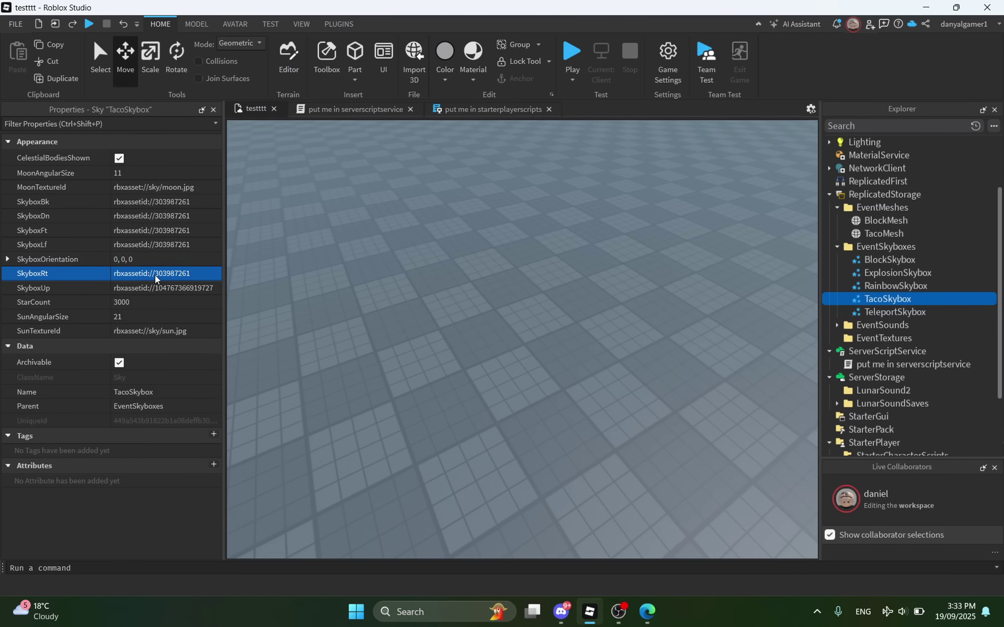
{"action": "left_click", "coordinate": [158, 287]}
{"action": "key", "text": "ctrl+v"}
{"action": "key", "text": "Return"}
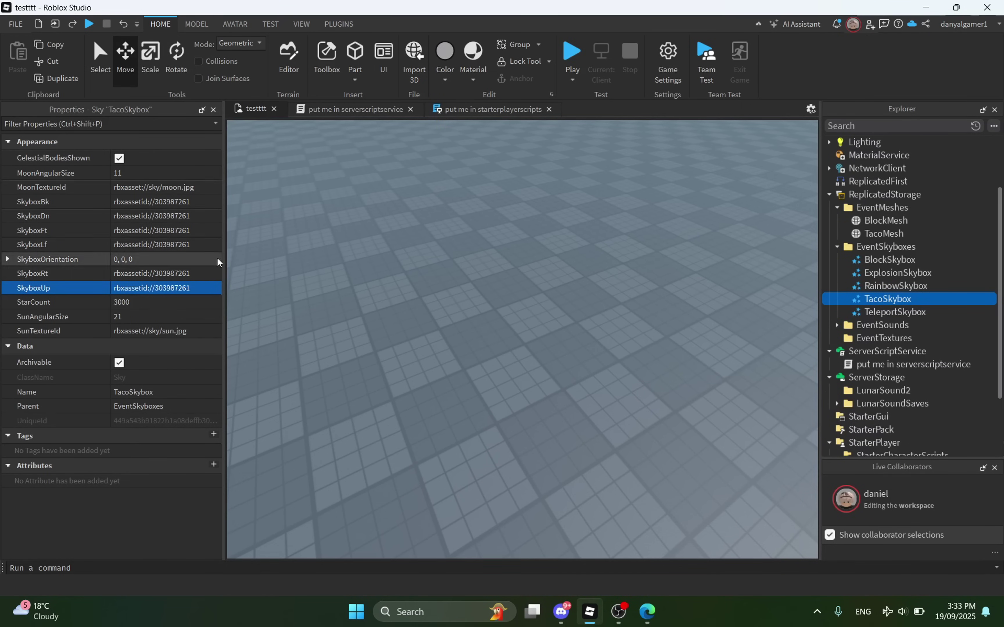
- Expand the EventSounds folder and select TacoSound to show its properties
{"action": "scroll", "coordinate": [854, 331], "scroll_direction": "down", "scroll_amount": 1}
{"action": "left_click", "coordinate": [838, 286]}
{"action": "left_click", "coordinate": [878, 378]}
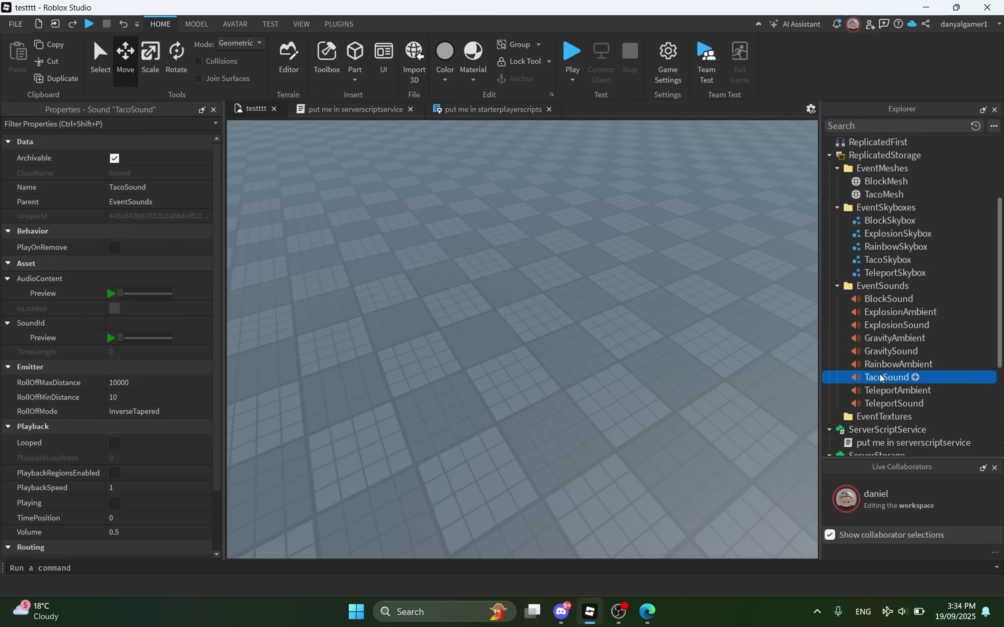
- Reopen the Toolbox, switch its category to Audio and search for "taco"
{"action": "left_click", "coordinate": [327, 58]}
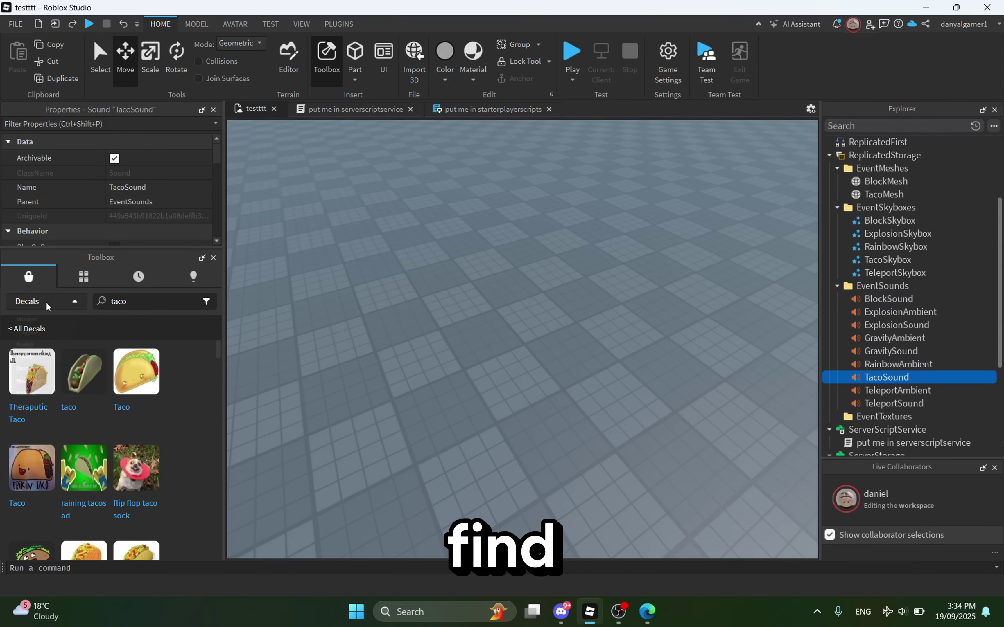
{"action": "left_click", "coordinate": [43, 301]}
{"action": "left_click", "coordinate": [38, 355]}
{"action": "left_click", "coordinate": [148, 308]}
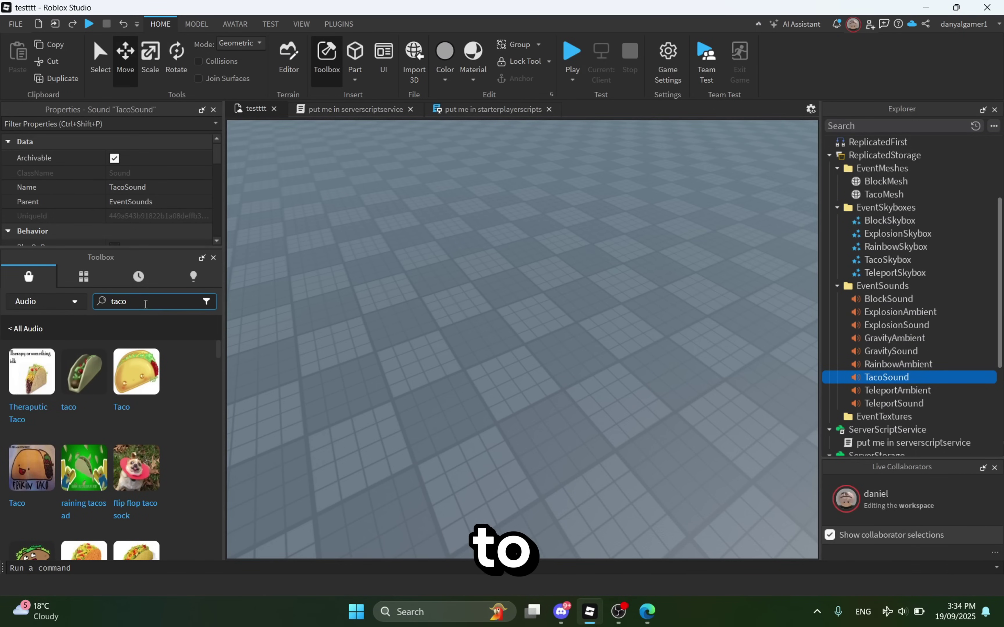
{"action": "type", "text": "raining"}
{"action": "key", "text": "BackSpace"}
{"action": "key", "text": "BackSpace"}
{"action": "key", "text": "BackSpace"}
{"action": "key", "text": "BackSpace"}
{"action": "key", "text": "BackSpace"}
{"action": "key", "text": "BackSpace"}
{"action": "key", "text": "BackSpace"}
{"action": "type", "text": "taco"}
{"action": "key", "text": "Return"}
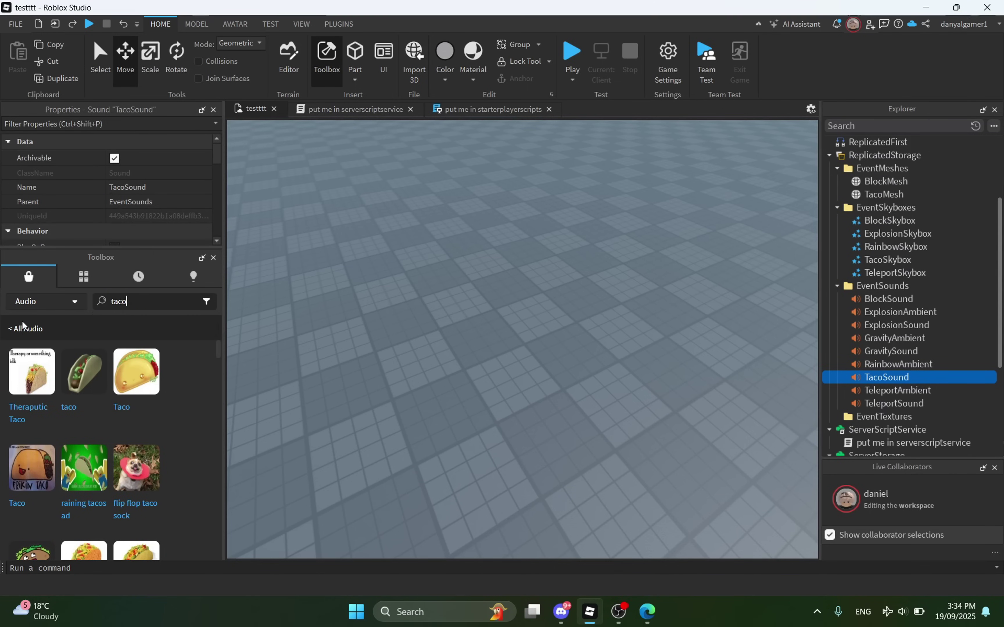
- Choose the Audio category again and rerun the "taco" search in the Toolbox
{"action": "left_click", "coordinate": [144, 301]}
{"action": "left_click", "coordinate": [144, 301]}
{"action": "left_click", "coordinate": [144, 301]}
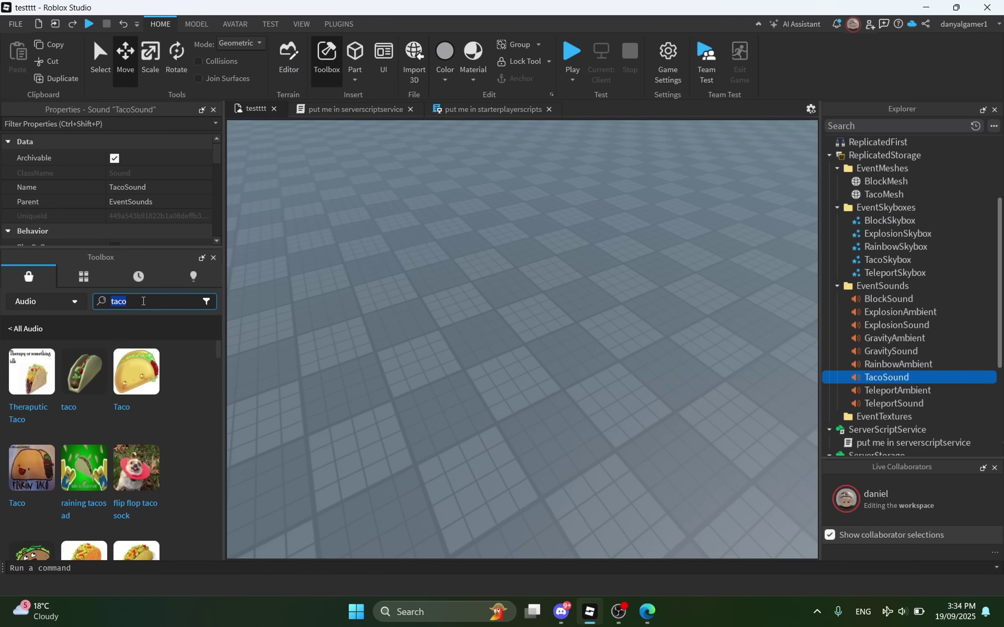
{"action": "left_click", "coordinate": [60, 308]}
{"action": "left_click", "coordinate": [49, 352]}
{"action": "left_click", "coordinate": [139, 300]}
{"action": "key", "text": "Return"}
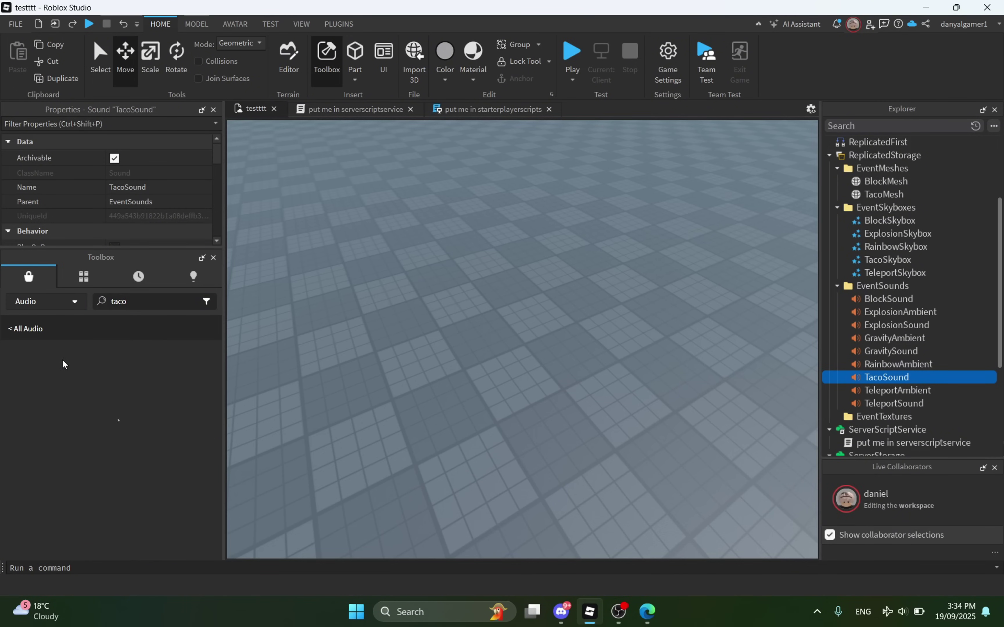
- Copy the asset ID of the 1:35 Parry Gripp taco song from the audio results and close the Toolbox
{"action": "left_click", "coordinate": [15, 372]}
{"action": "right_click", "coordinate": [74, 376]}
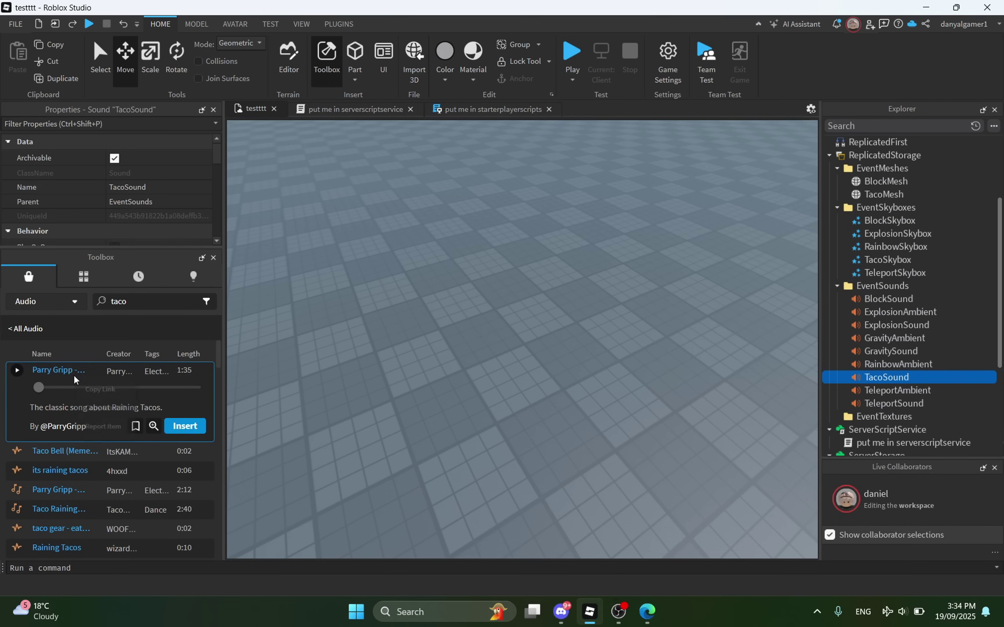
{"action": "left_click", "coordinate": [87, 413]}
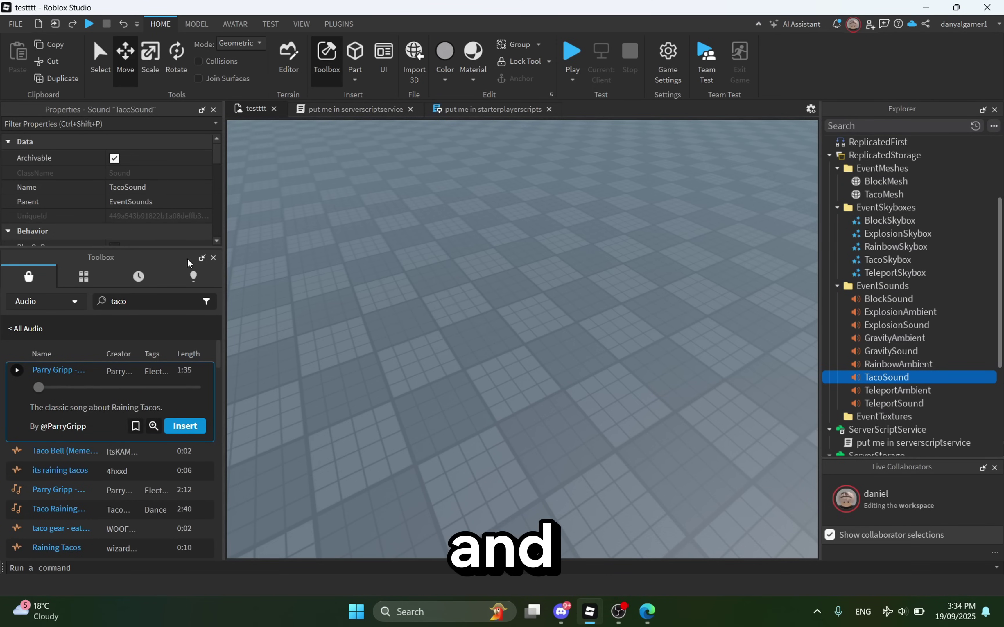
{"action": "left_click", "coordinate": [212, 259]}
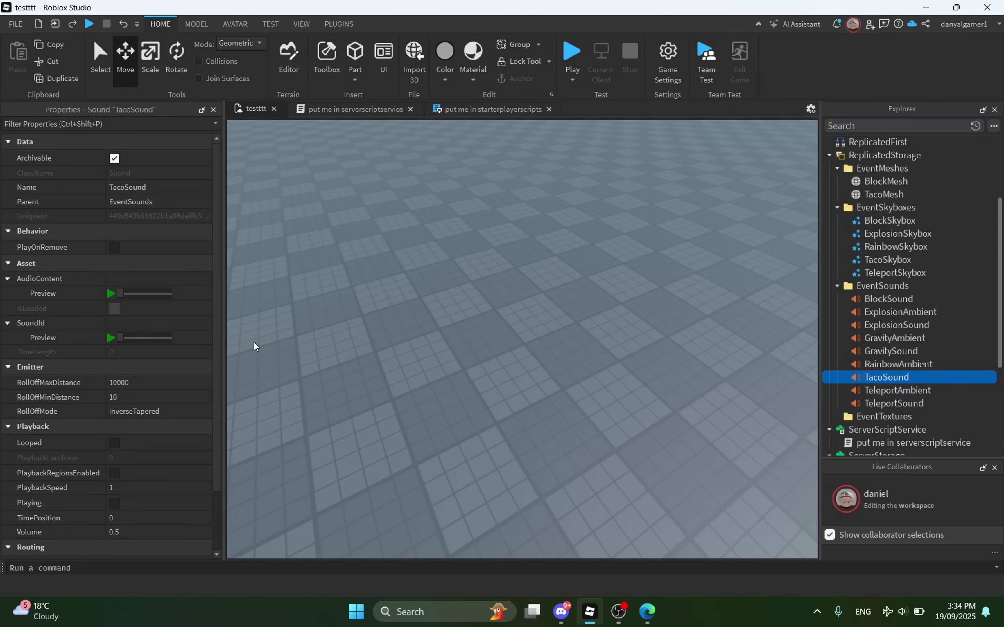
- Set TacoSound's SoundId to 142376088 and close its properties
{"action": "left_click", "coordinate": [144, 322]}
{"action": "key", "text": "ctrl+v"}
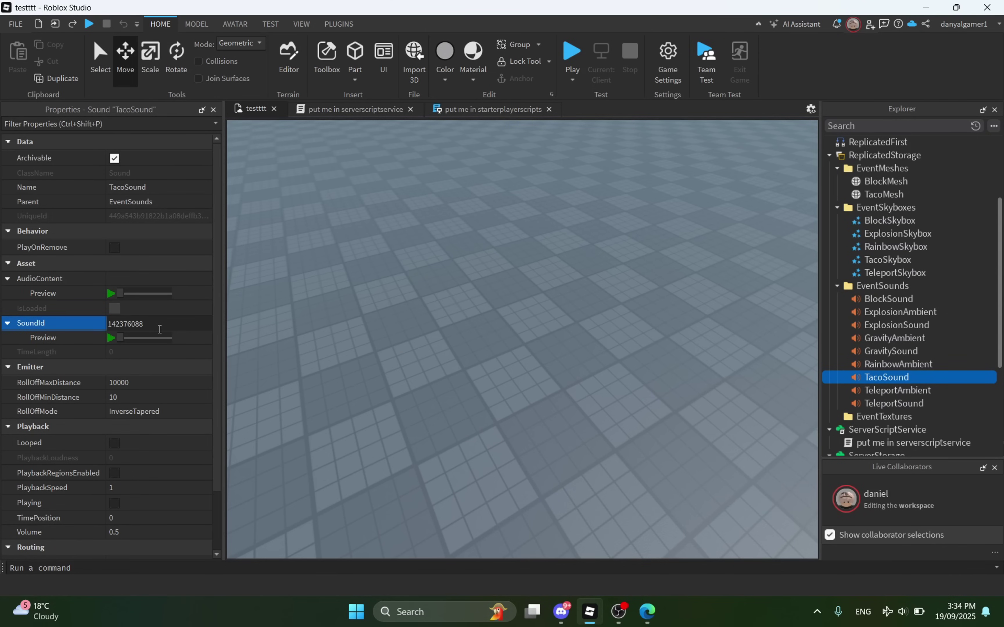
{"action": "key", "text": "Return"}
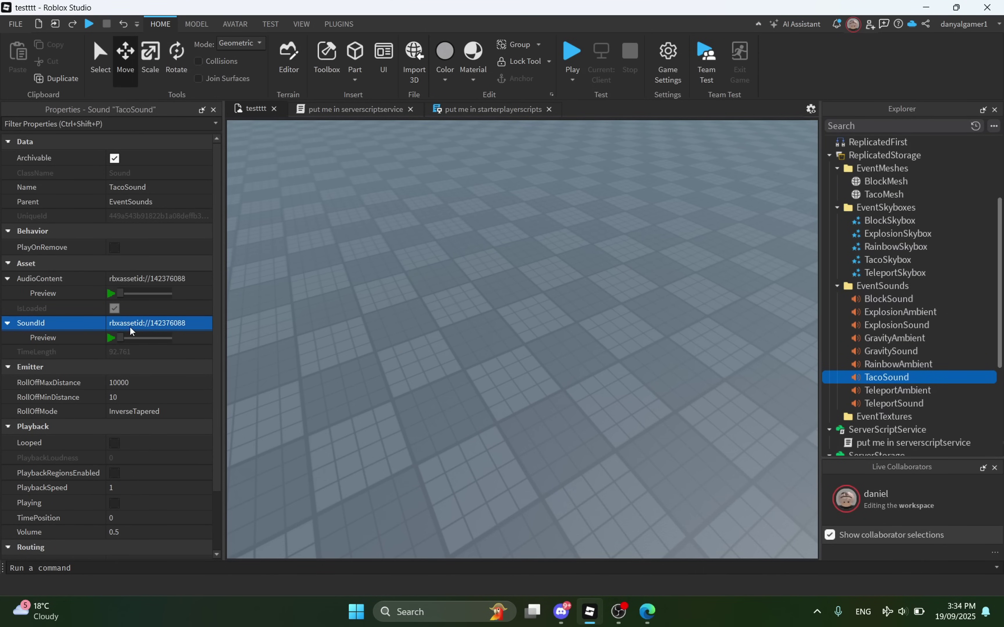
{"action": "left_click", "coordinate": [213, 109]}
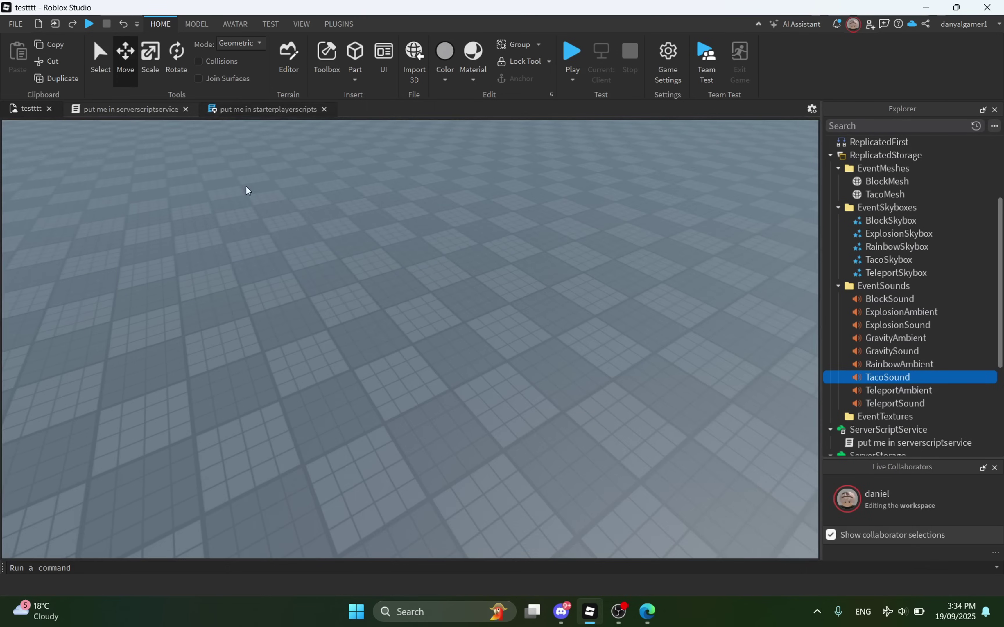
- Start a playtest, open the admin panel and trigger the taco Rain event
{"action": "scroll", "coordinate": [903, 405], "scroll_direction": "down", "scroll_amount": 2}
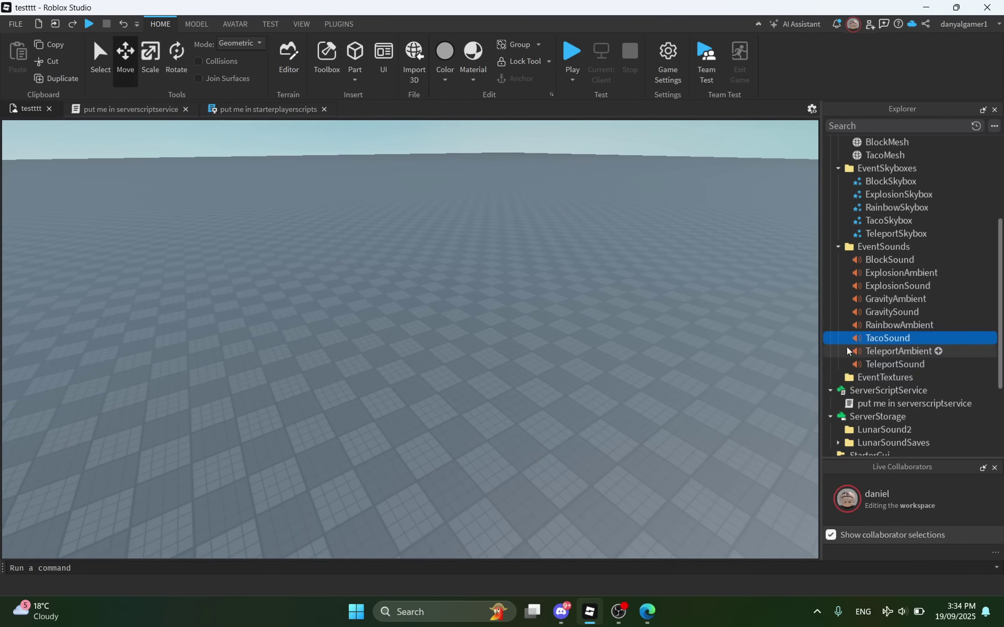
{"action": "left_click", "coordinate": [573, 52]}
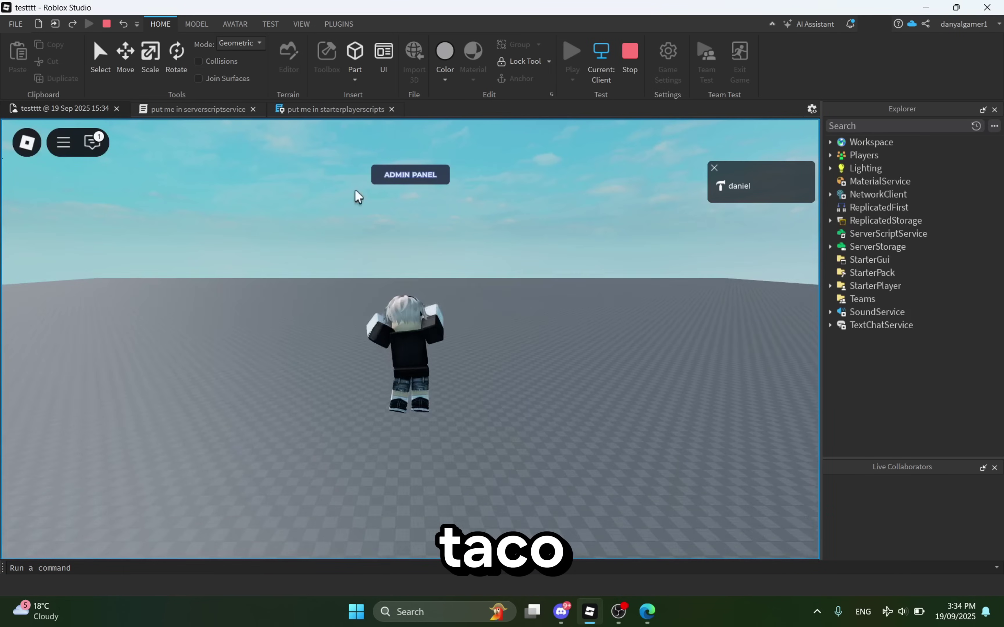
{"action": "right_click_drag", "start_coordinate": [399, 272], "coordinate": [400, 272]}
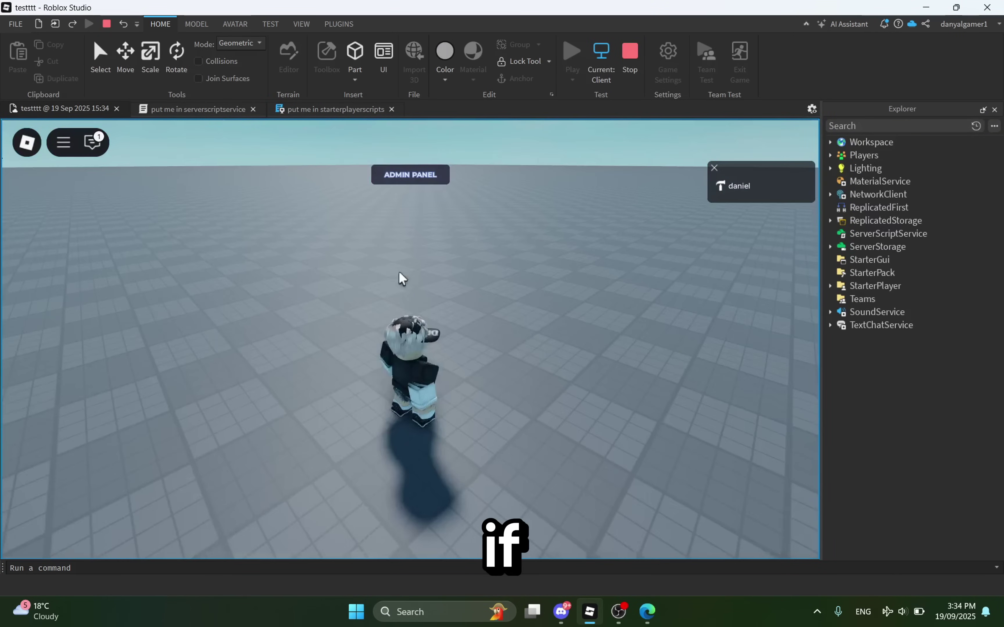
{"action": "left_click", "coordinate": [410, 177]}
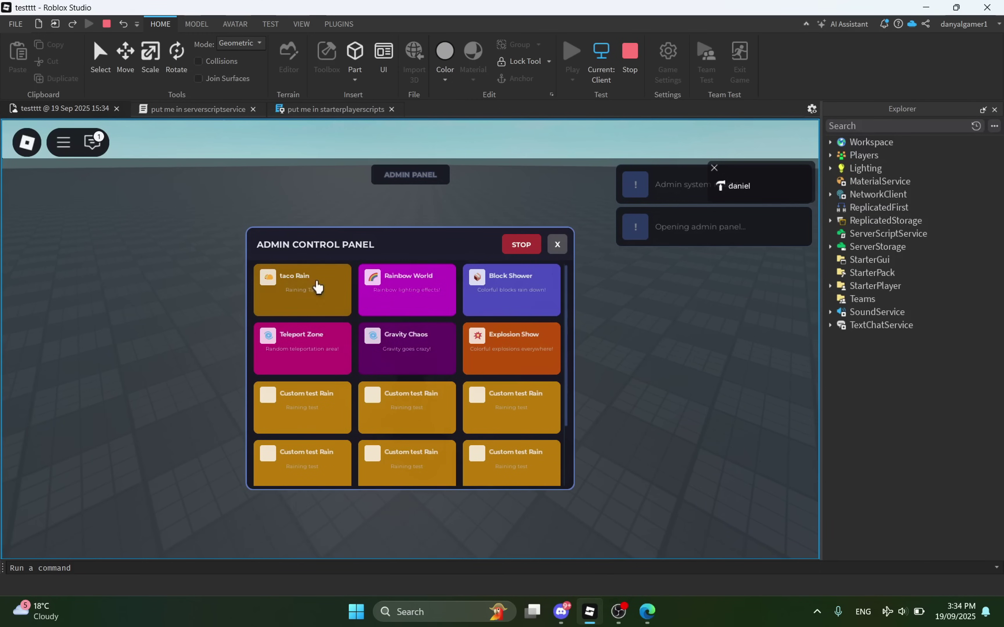
{"action": "left_click", "coordinate": [318, 286]}
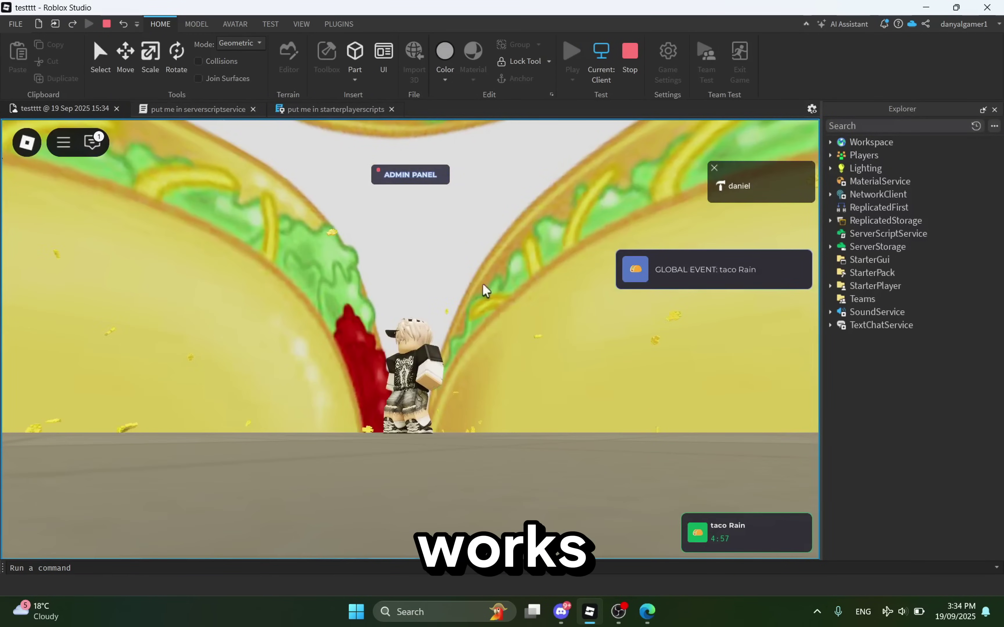
- Examine the taco Rain event around the character, checking the custom skybox and the falling meshes near and far
{"action": "scroll", "coordinate": [479, 290], "scroll_direction": "down", "scroll_amount": 10}
{"action": "right_click_drag", "start_coordinate": [483, 285], "coordinate": [539, 401]}
{"action": "scroll", "coordinate": [414, 251], "scroll_direction": "up", "scroll_amount": 10}
{"action": "scroll", "coordinate": [415, 251], "scroll_direction": "down", "scroll_amount": 10}
{"action": "scroll", "coordinate": [399, 260], "scroll_direction": "up", "scroll_amount": 4}
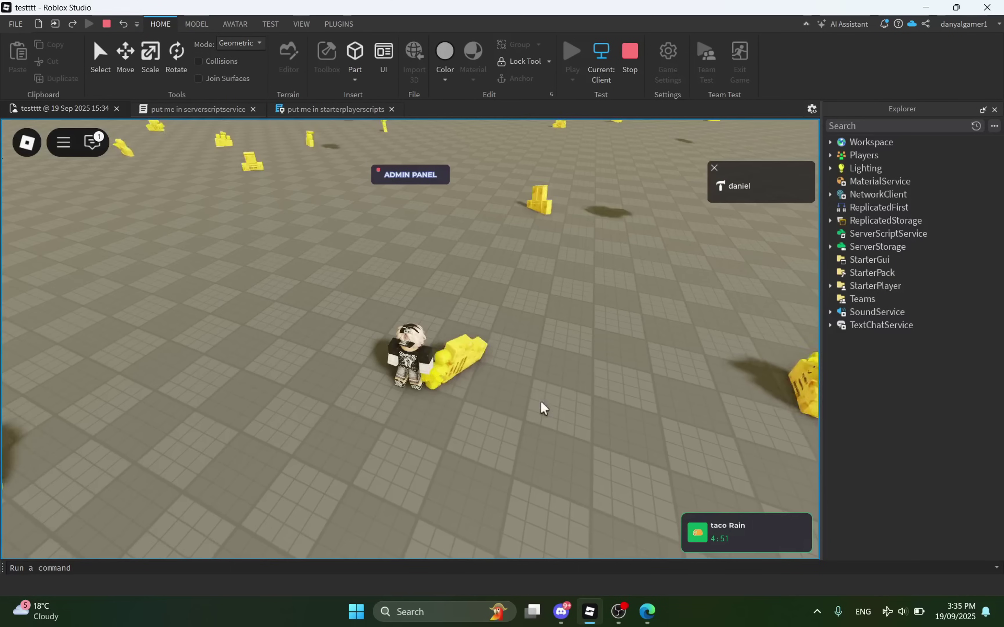
{"action": "right_click_drag", "start_coordinate": [456, 382], "coordinate": [466, 285]}
{"action": "scroll", "coordinate": [457, 382], "scroll_direction": "down", "scroll_amount": 6}
{"action": "scroll", "coordinate": [456, 382], "scroll_direction": "up", "scroll_amount": 8}
{"action": "scroll", "coordinate": [457, 386], "scroll_direction": "down", "scroll_amount": 8}
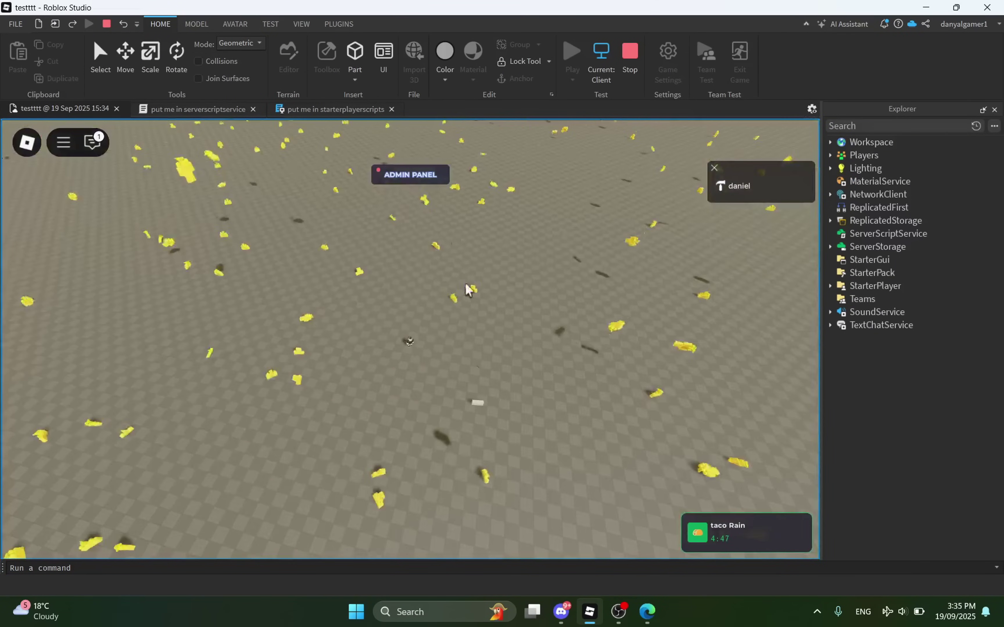
- Stop the running event from the admin panel and end the playtest
{"action": "left_click", "coordinate": [410, 175]}
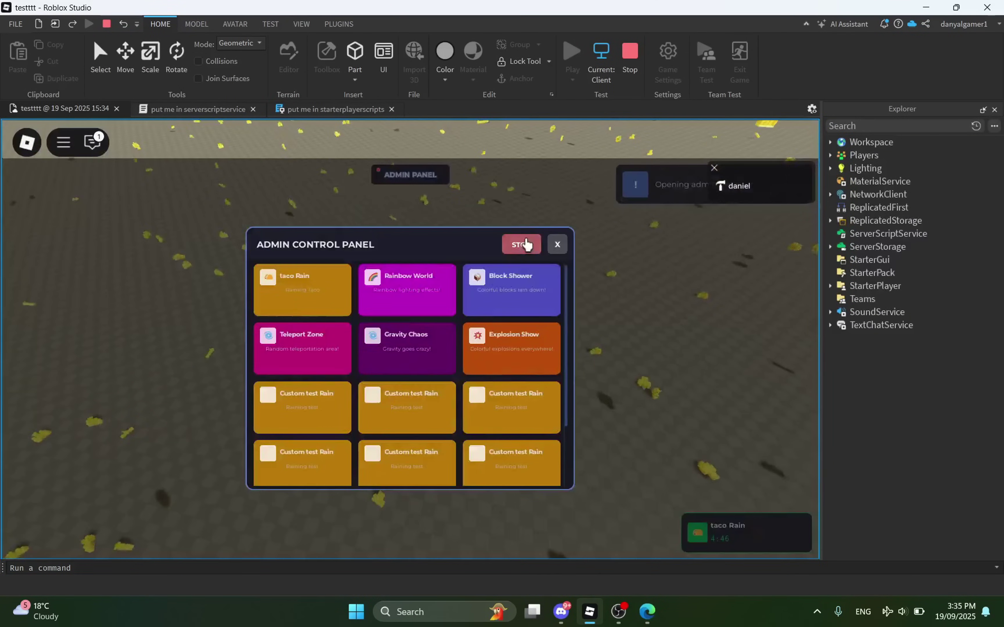
{"action": "left_click", "coordinate": [521, 244]}
{"action": "left_click", "coordinate": [403, 179]}
{"action": "left_click", "coordinate": [334, 292]}
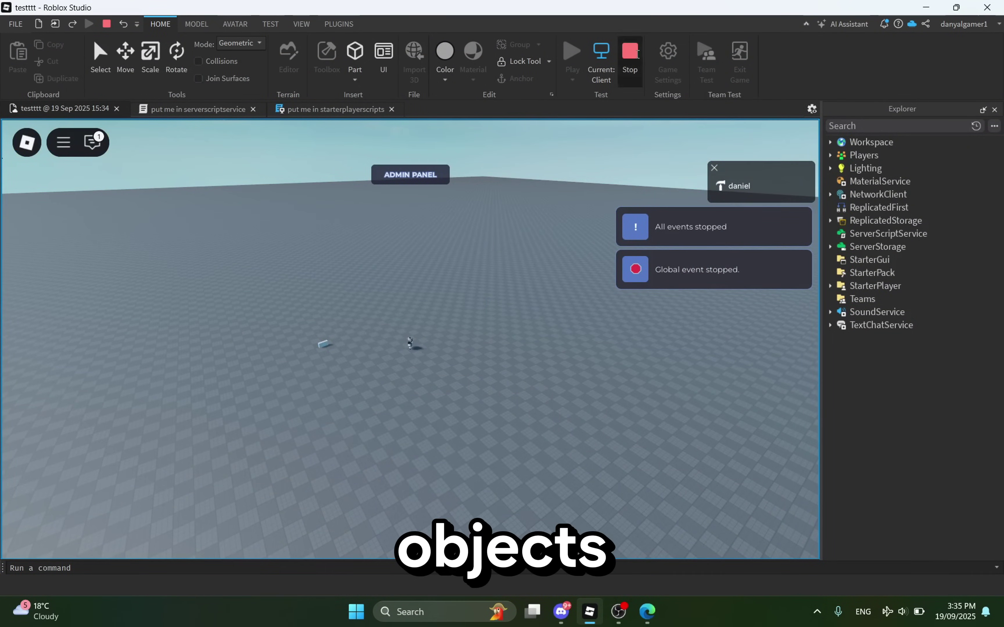
{"action": "left_click", "coordinate": [630, 52]}
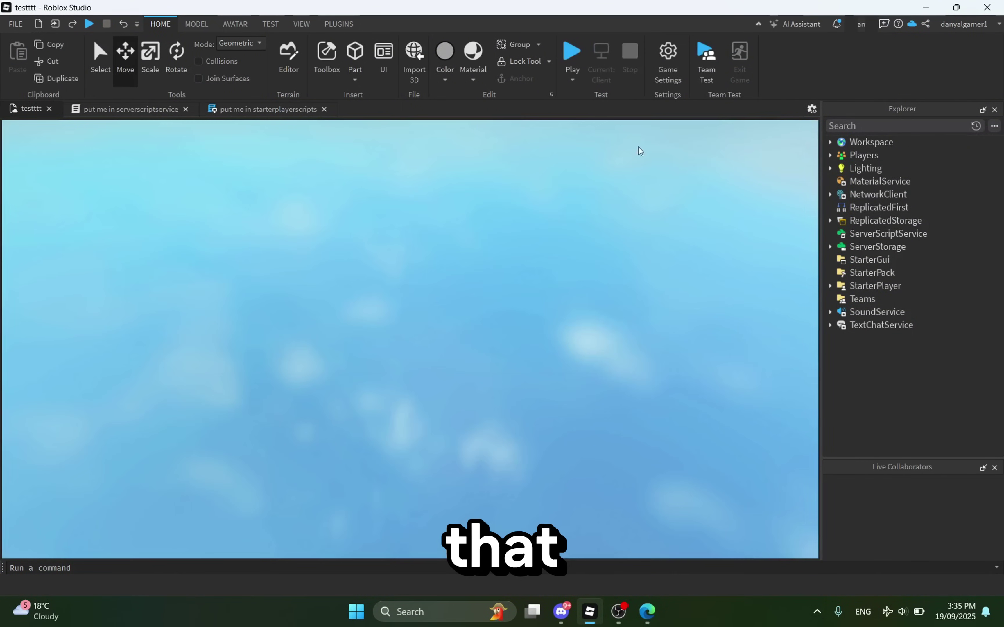
- Move TacoMesh out of the EventMeshes folder into Workspace
{"action": "scroll", "coordinate": [838, 237], "scroll_direction": "up", "scroll_amount": 5}
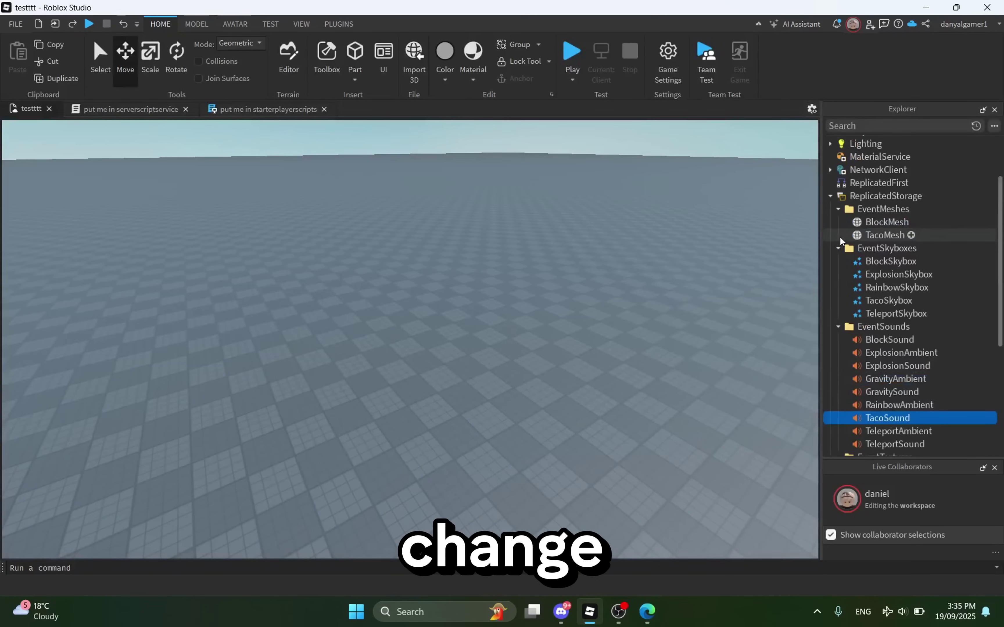
{"action": "left_click", "coordinate": [862, 221]}
{"action": "left_click", "coordinate": [864, 233]}
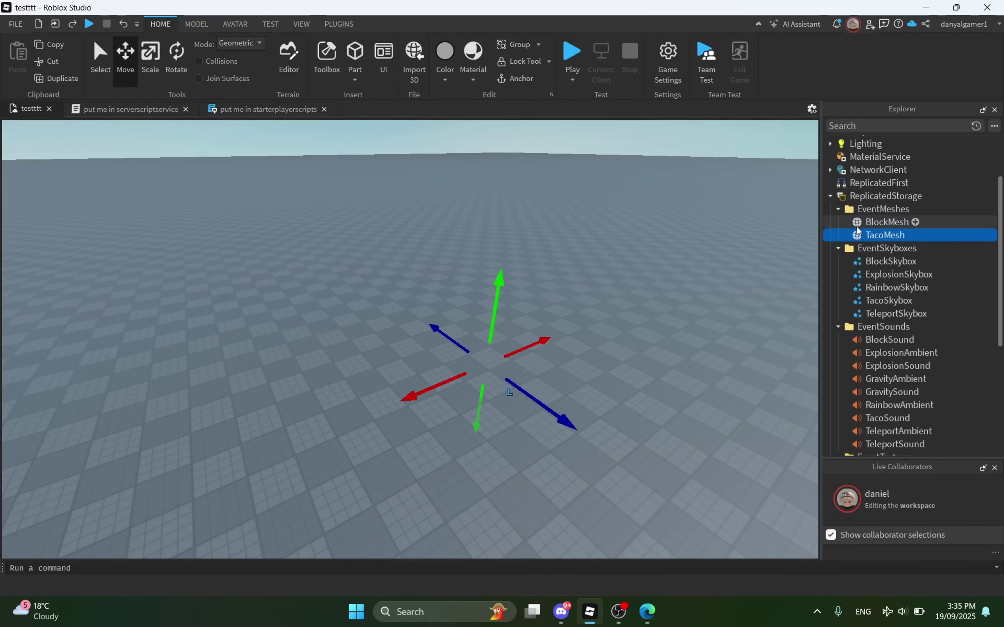
{"action": "left_click_drag", "start_coordinate": [862, 214], "coordinate": [866, 147]}
{"action": "scroll", "coordinate": [556, 334], "scroll_direction": "up", "scroll_amount": 3}
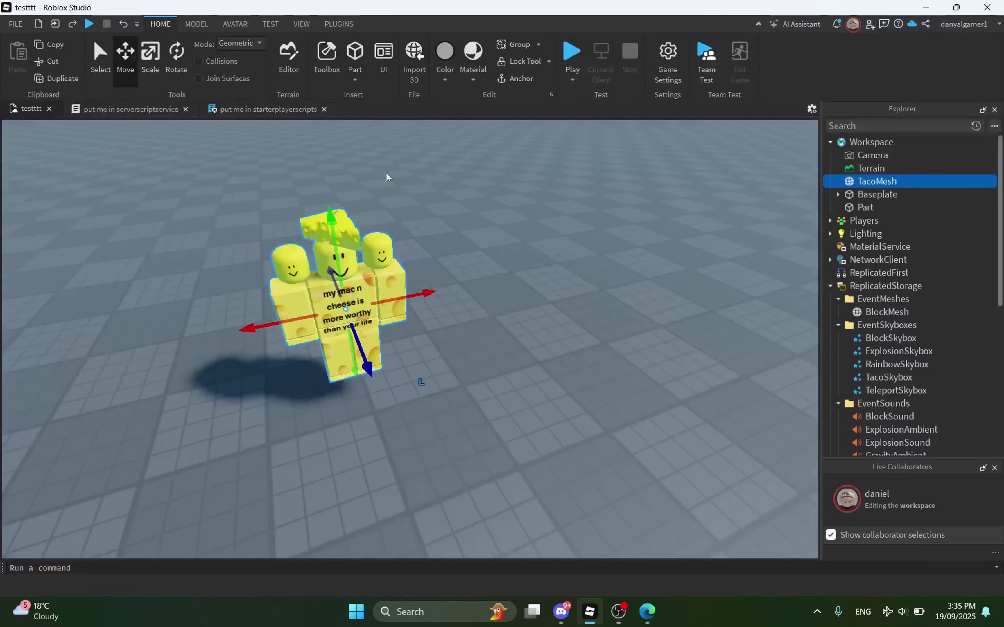
- Reopen the Toolbox and switch its category to MeshParts for the "taco" search
{"action": "left_click", "coordinate": [322, 62]}
{"action": "left_click", "coordinate": [59, 157]}
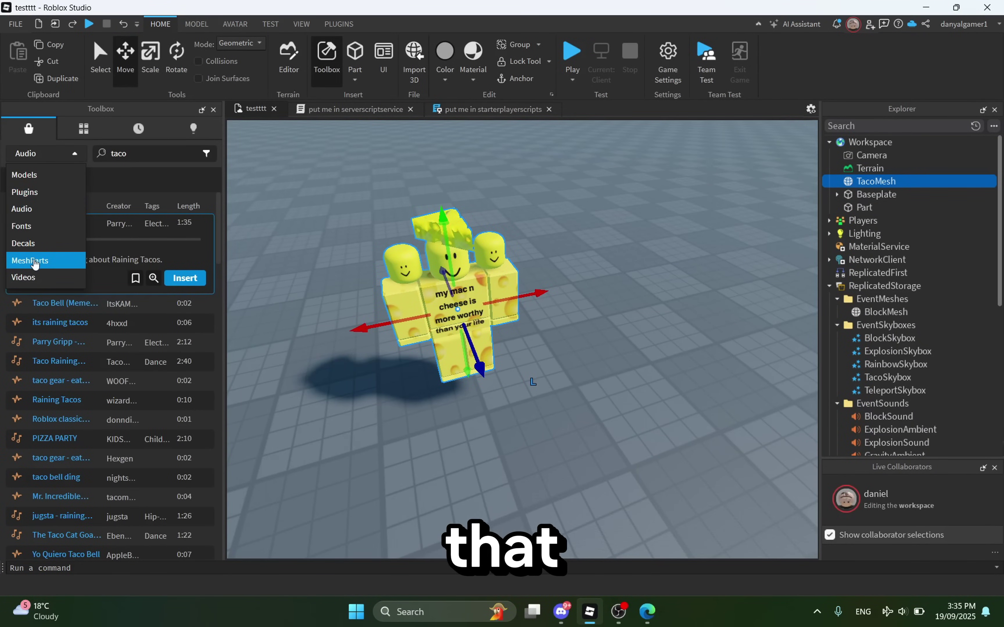
{"action": "left_click", "coordinate": [71, 270]}
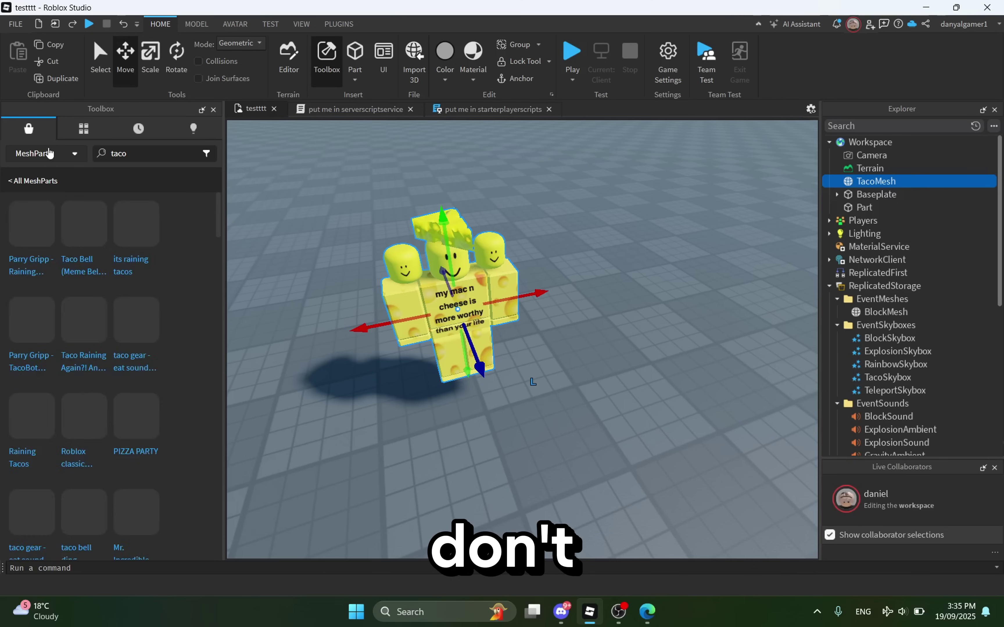
{"action": "left_click", "coordinate": [52, 154]}
{"action": "left_click", "coordinate": [109, 261]}
- Insert the Patty Wagon mesh from the MeshParts results into the scene near the existing TacoMesh
{"action": "scroll", "coordinate": [87, 393], "scroll_direction": "down", "scroll_amount": 10}
{"action": "scroll", "coordinate": [87, 394], "scroll_direction": "down", "scroll_amount": 5}
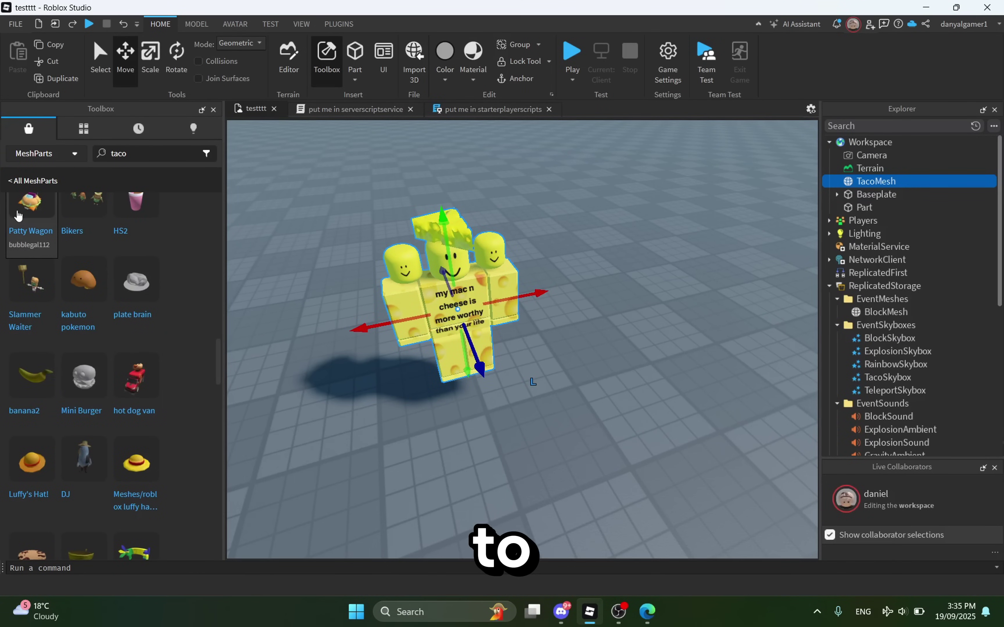
{"action": "left_click_drag", "start_coordinate": [173, 205], "coordinate": [746, 245]}
{"action": "right_click_drag", "start_coordinate": [356, 346], "coordinate": [363, 345]}
{"action": "scroll", "coordinate": [362, 345], "scroll_direction": "down", "scroll_amount": 4}
{"action": "right_click_drag", "start_coordinate": [504, 319], "coordinate": [553, 311]}
{"action": "scroll", "coordinate": [507, 312], "scroll_direction": "down", "scroll_amount": 2}
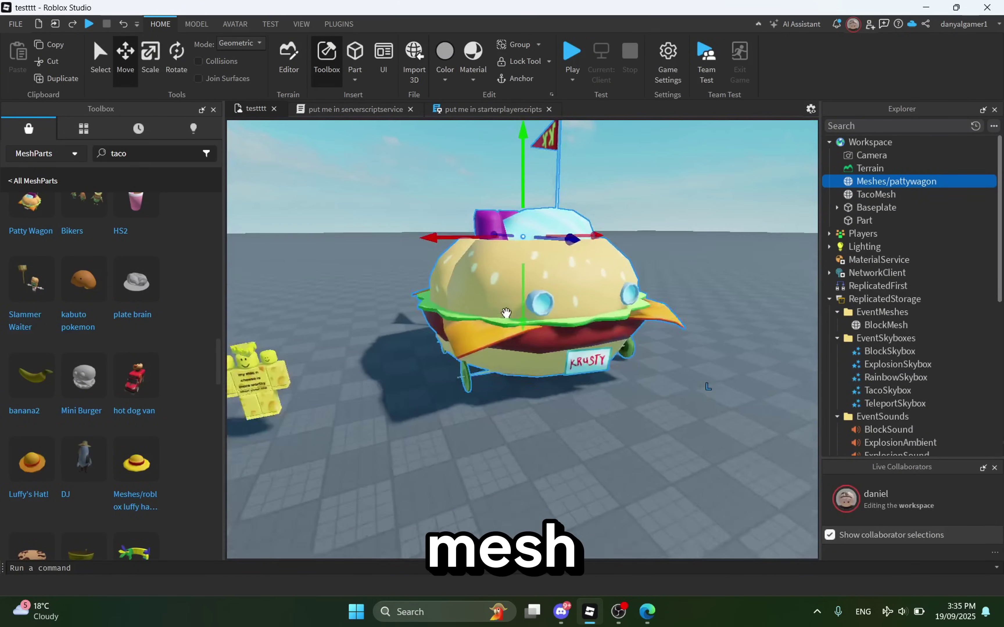
{"action": "scroll", "coordinate": [552, 306], "scroll_direction": "up", "scroll_amount": 1}
{"action": "scroll", "coordinate": [553, 311], "scroll_direction": "up", "scroll_amount": 2}
{"action": "scroll", "coordinate": [574, 293], "scroll_direction": "up", "scroll_amount": 1}
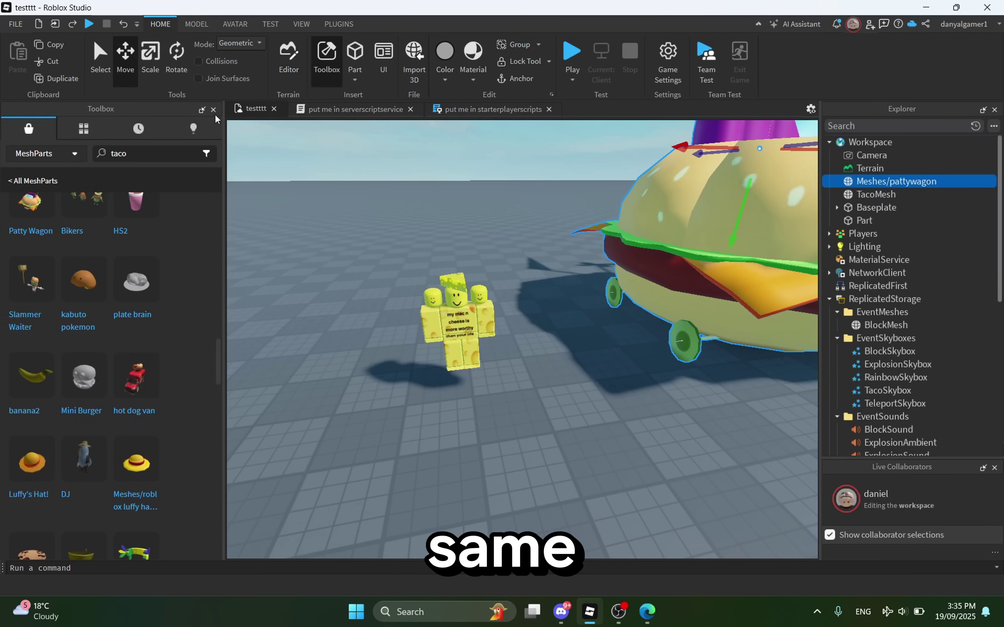
- Rename the Meshes/pattywagon object as TacoMesh, matching the existing mesh's name
{"action": "right_click", "coordinate": [853, 195]}
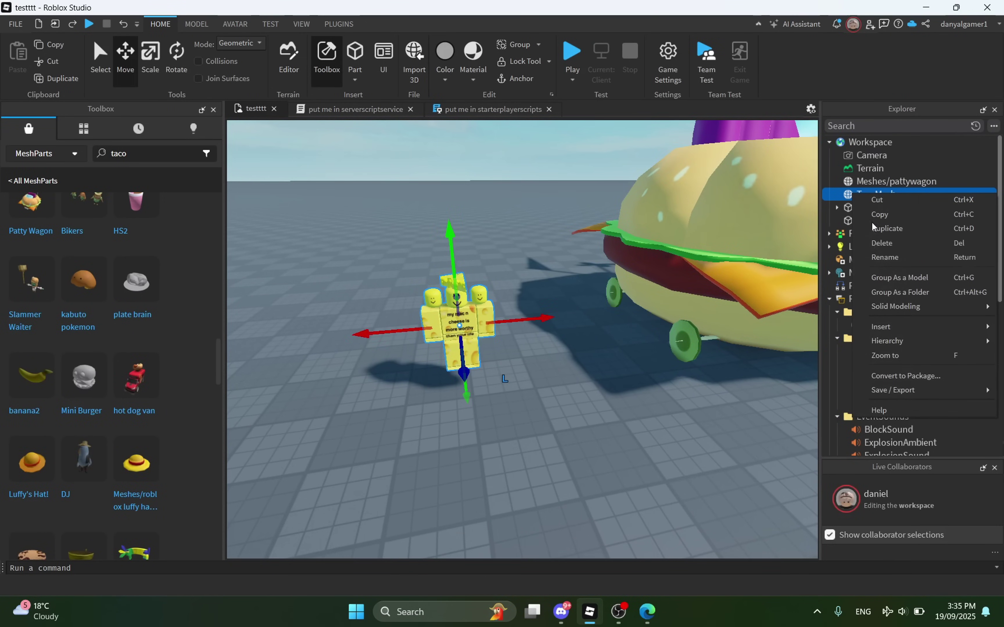
{"action": "left_click", "coordinate": [885, 258]}
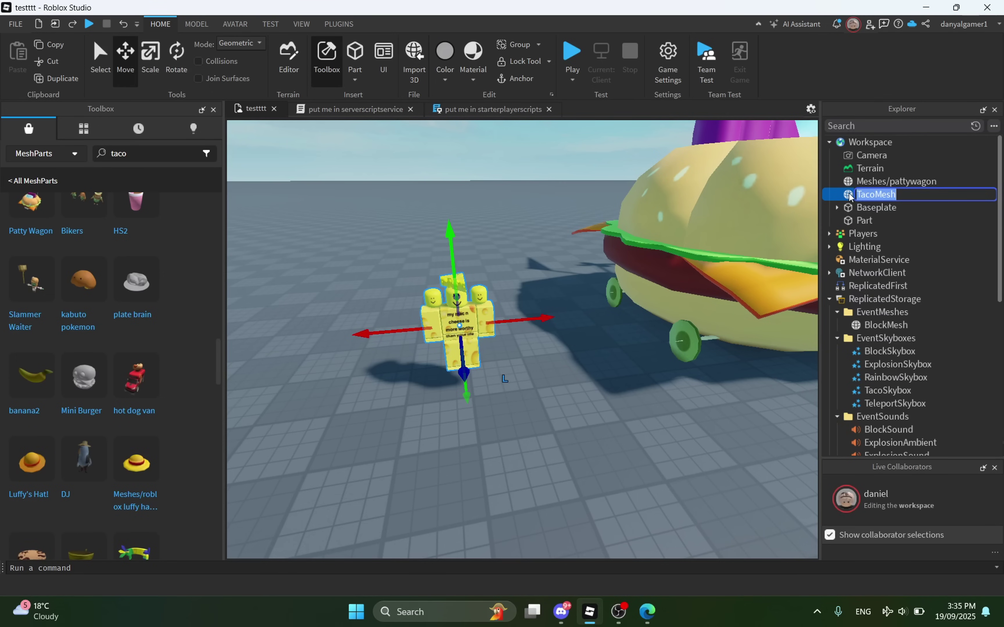
{"action": "left_click", "coordinate": [892, 181]}
{"action": "right_click", "coordinate": [892, 181]}
{"action": "left_click", "coordinate": [888, 244]}
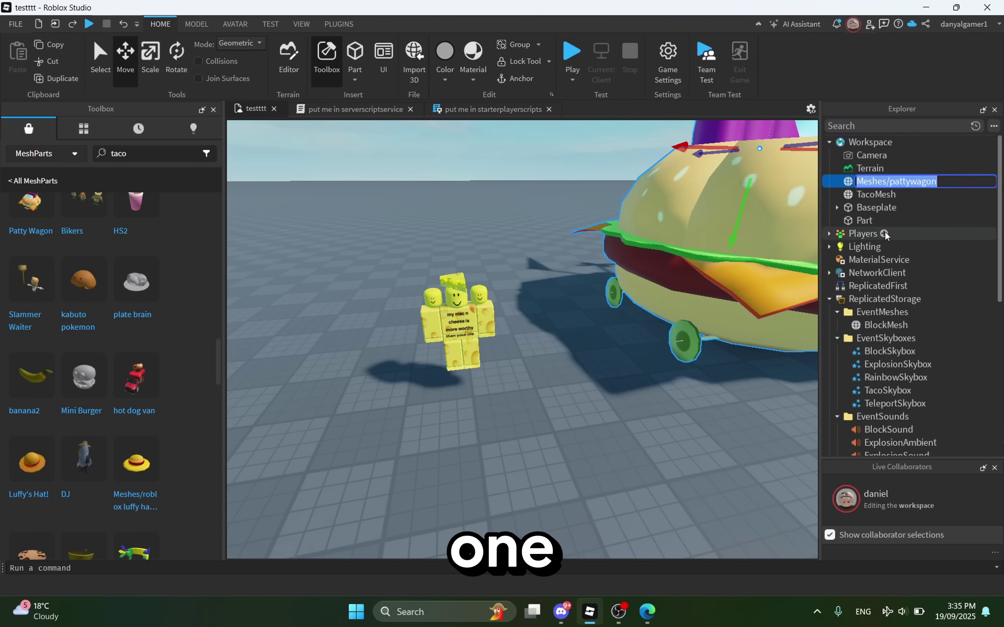
{"action": "type", "text": "TacoMesh"}
{"action": "key", "text": "Return"}
- Move the renamed patty wagon mesh into the EventMeshes folder and select the old TacoMesh left in Workspace
{"action": "left_click", "coordinate": [871, 183]}
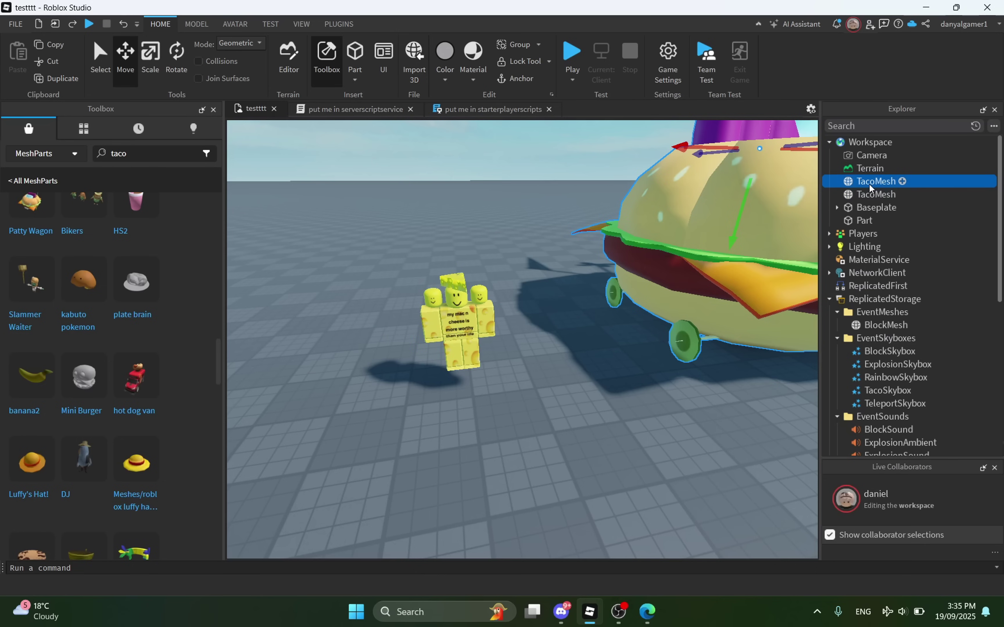
{"action": "left_click_drag", "start_coordinate": [882, 335], "coordinate": [883, 312]}
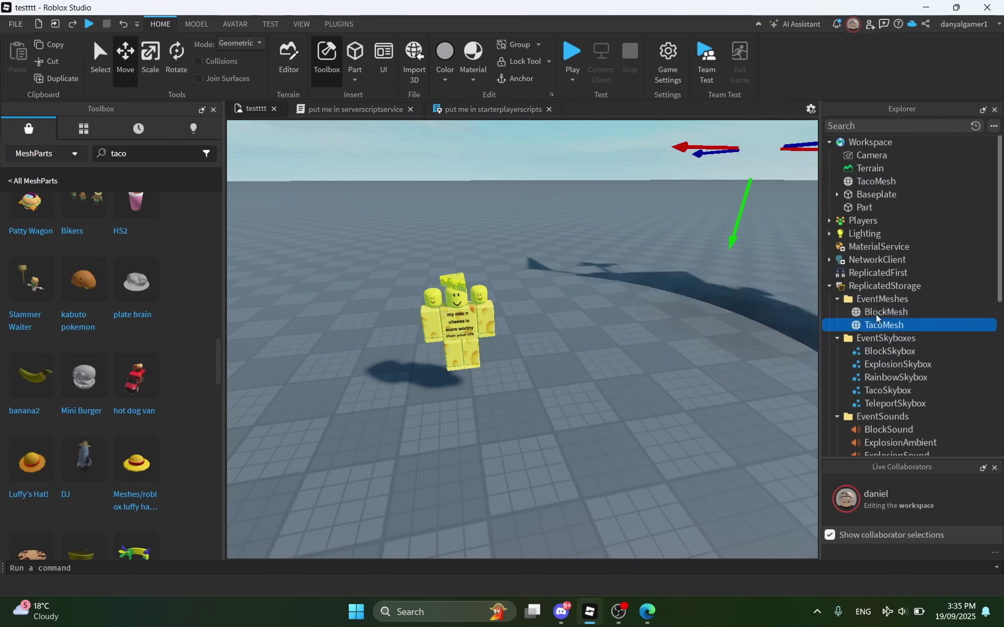
{"action": "left_click", "coordinate": [869, 183]}
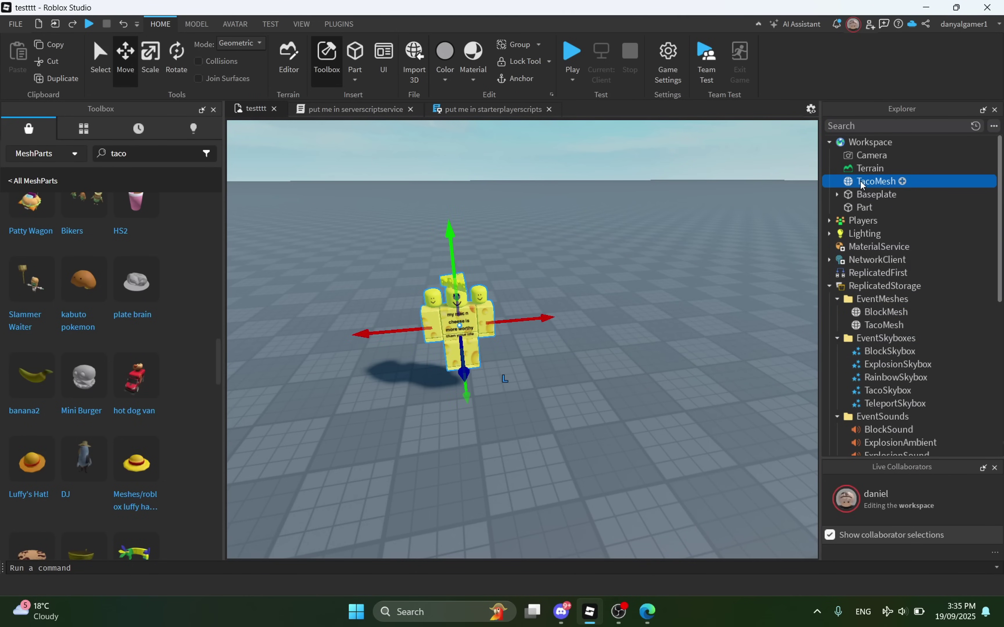